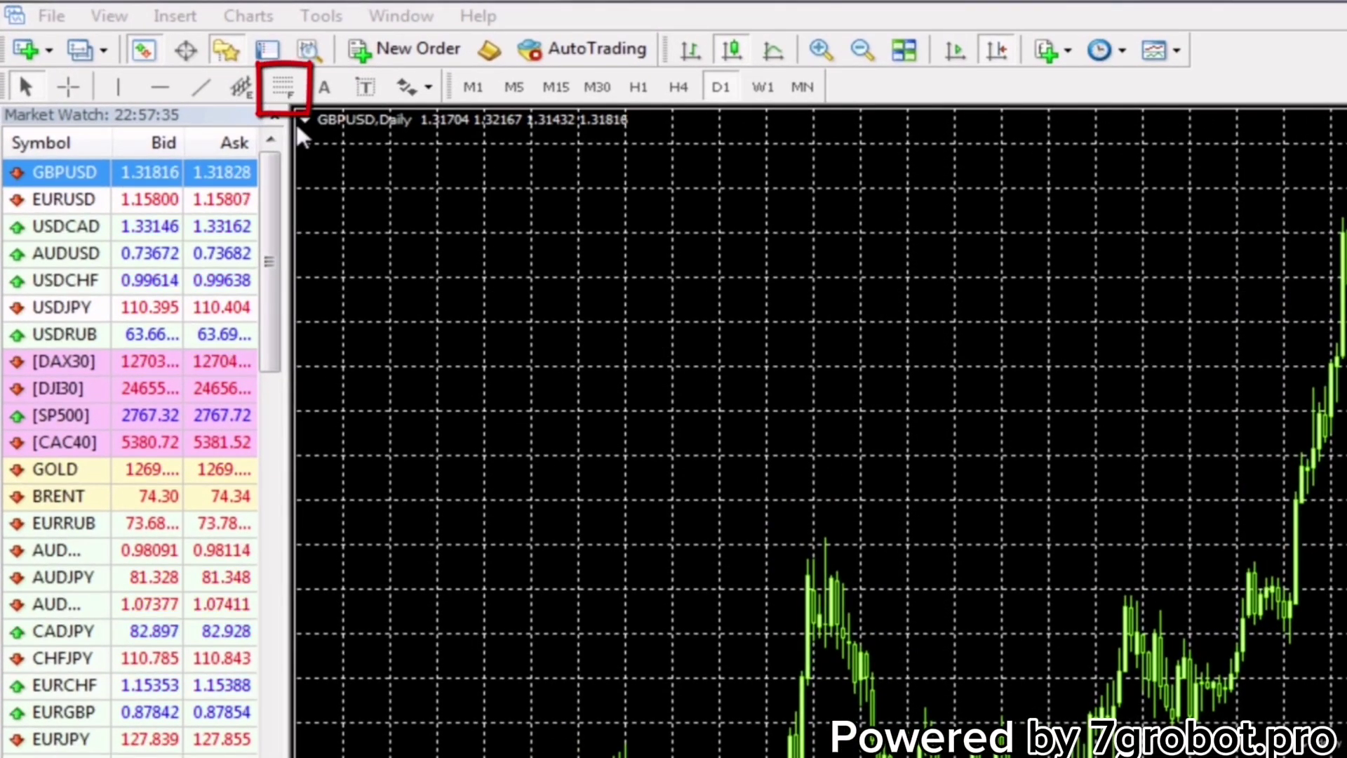
Draw a Fibonacci retracement on the GBPUSD daily chart from the June 2017 low to the peak near 1.43
{"action": "left_click", "coordinate": [283, 85]}
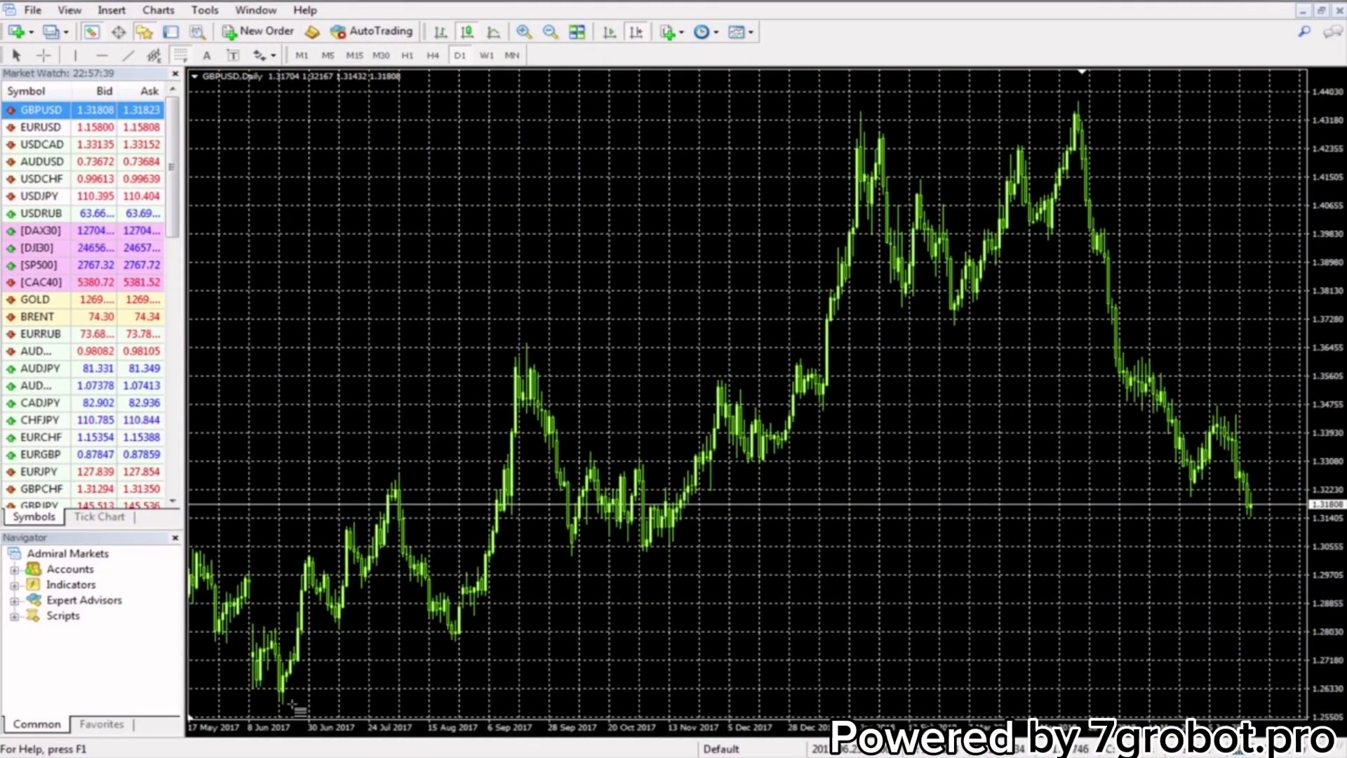
{"action": "left_click_drag", "start_coordinate": [283, 704], "coordinate": [804, 337]}
{"action": "left_click_drag", "start_coordinate": [801, 271], "coordinate": [1081, 96]}
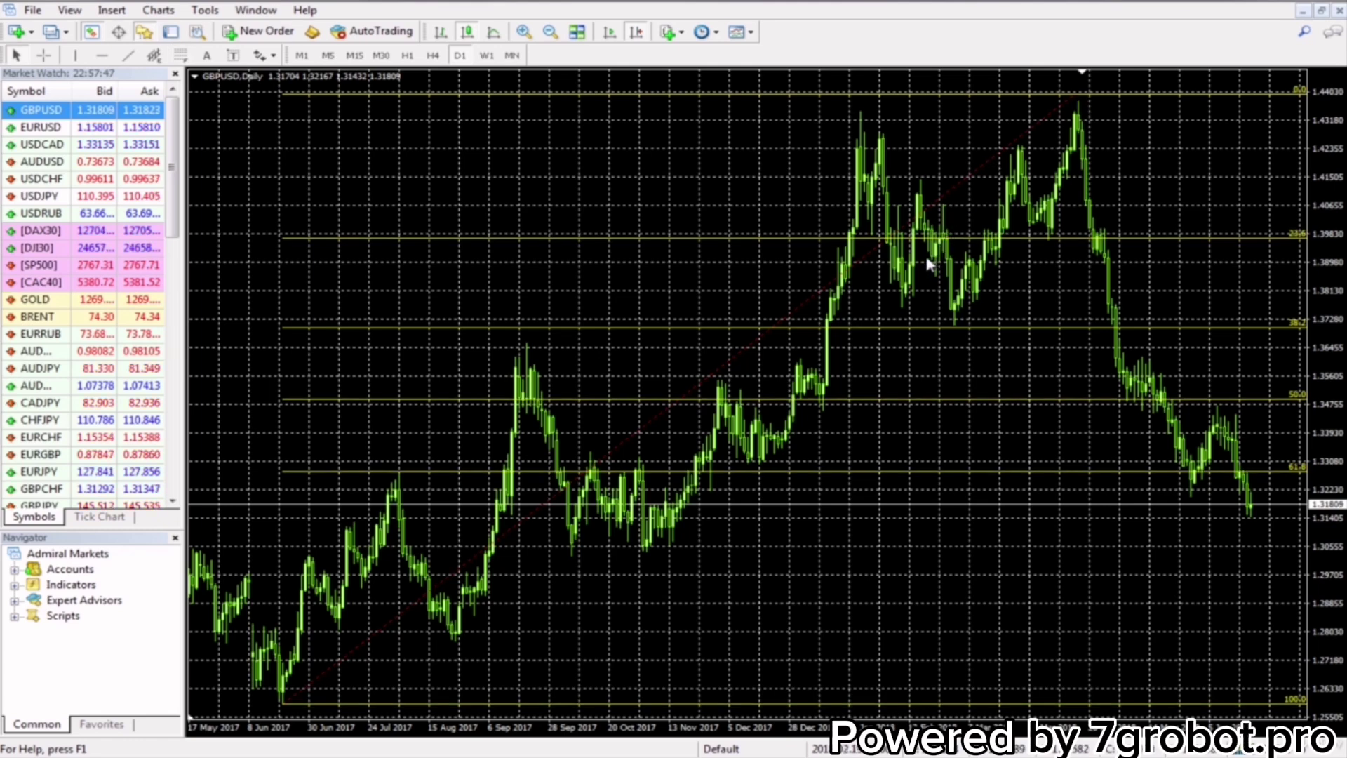
Delete the Fibonacci retracement from the GBPUSD chart
{"action": "right_click", "coordinate": [812, 290]}
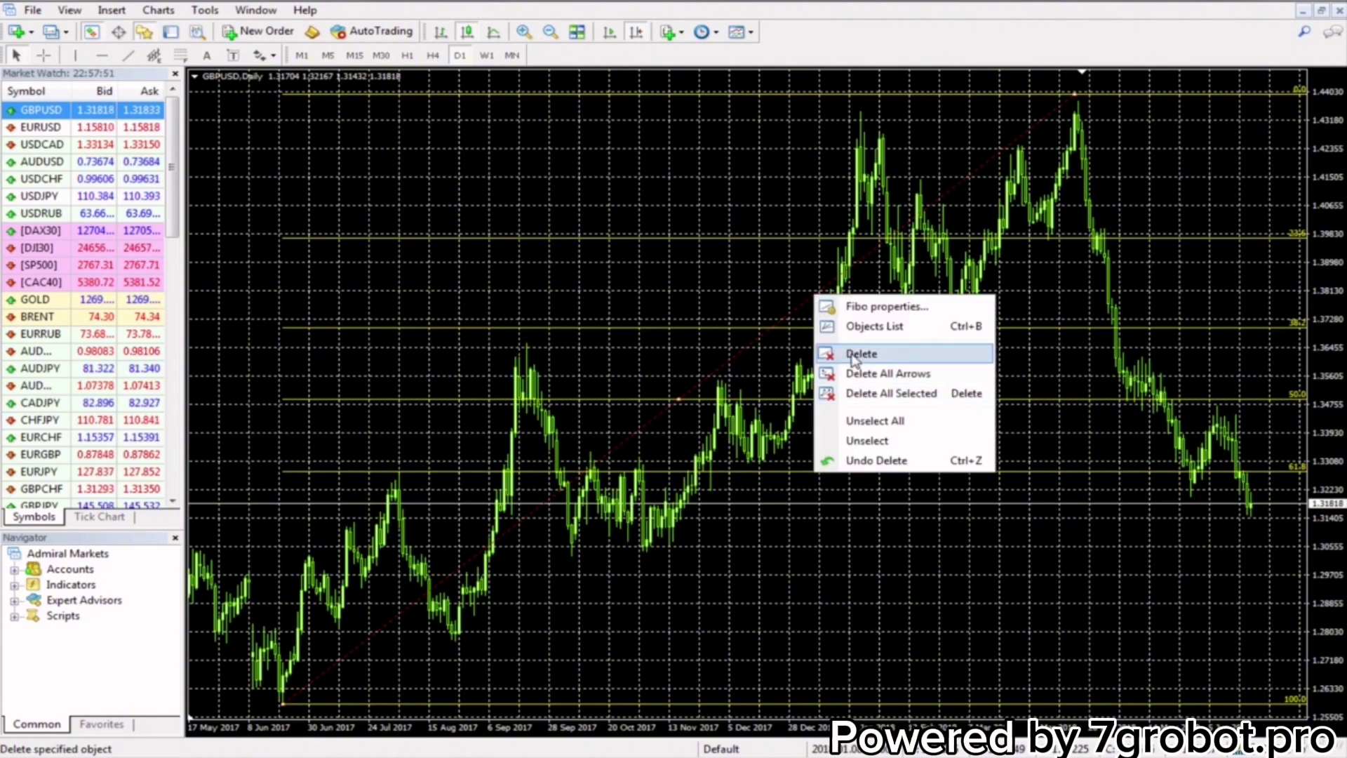
{"action": "left_click", "coordinate": [854, 355]}
{"action": "right_click", "coordinate": [670, 310]}
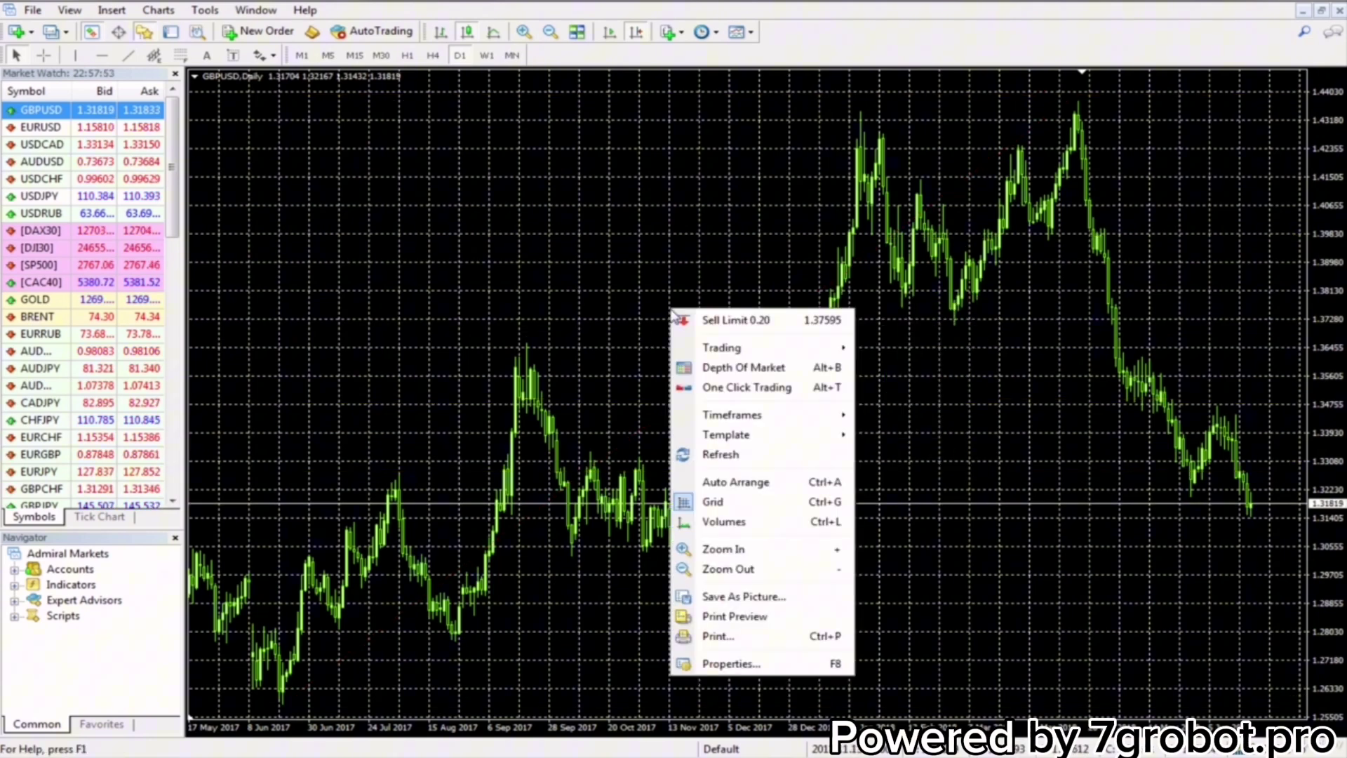
{"action": "left_click", "coordinate": [716, 663]}
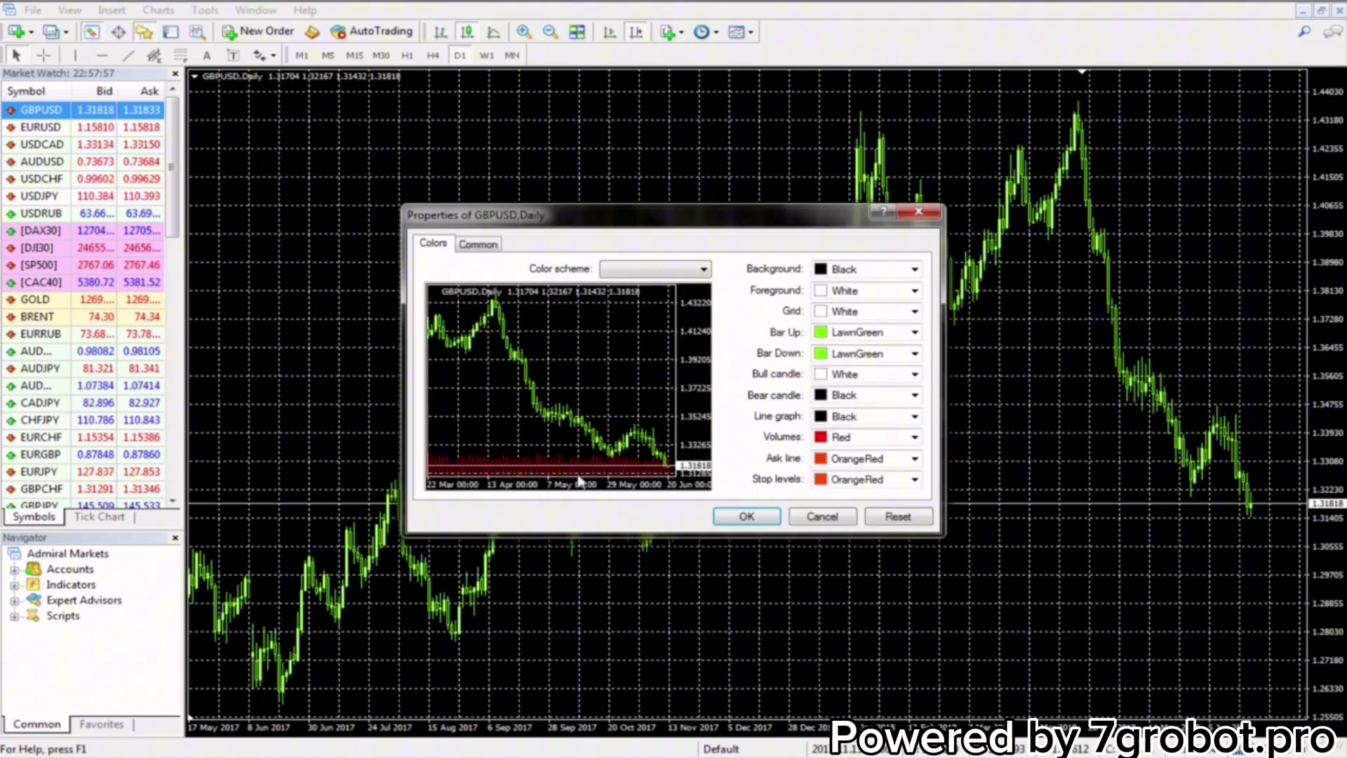
Set the chart background to White, foreground to Black and grid to LightSlateGray
{"action": "left_click", "coordinate": [915, 269]}
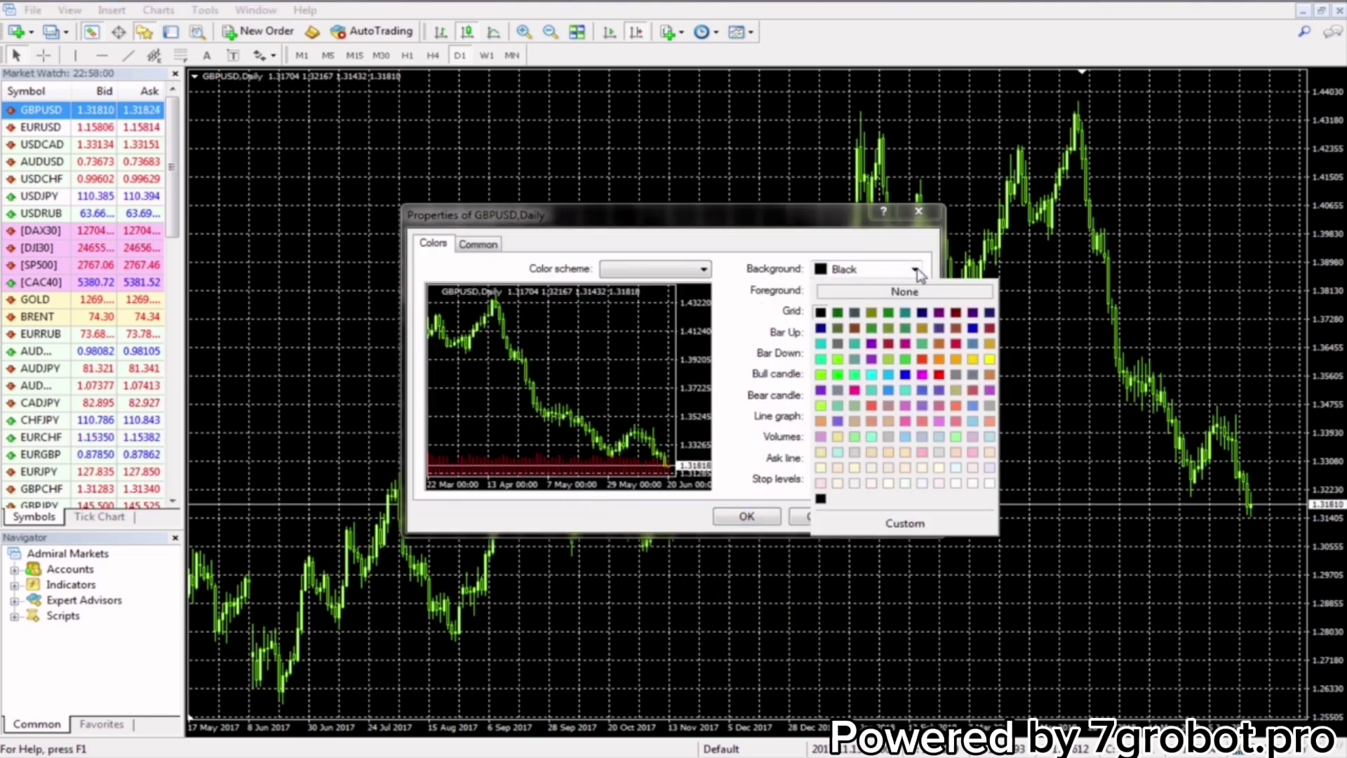
{"action": "left_click", "coordinate": [989, 483]}
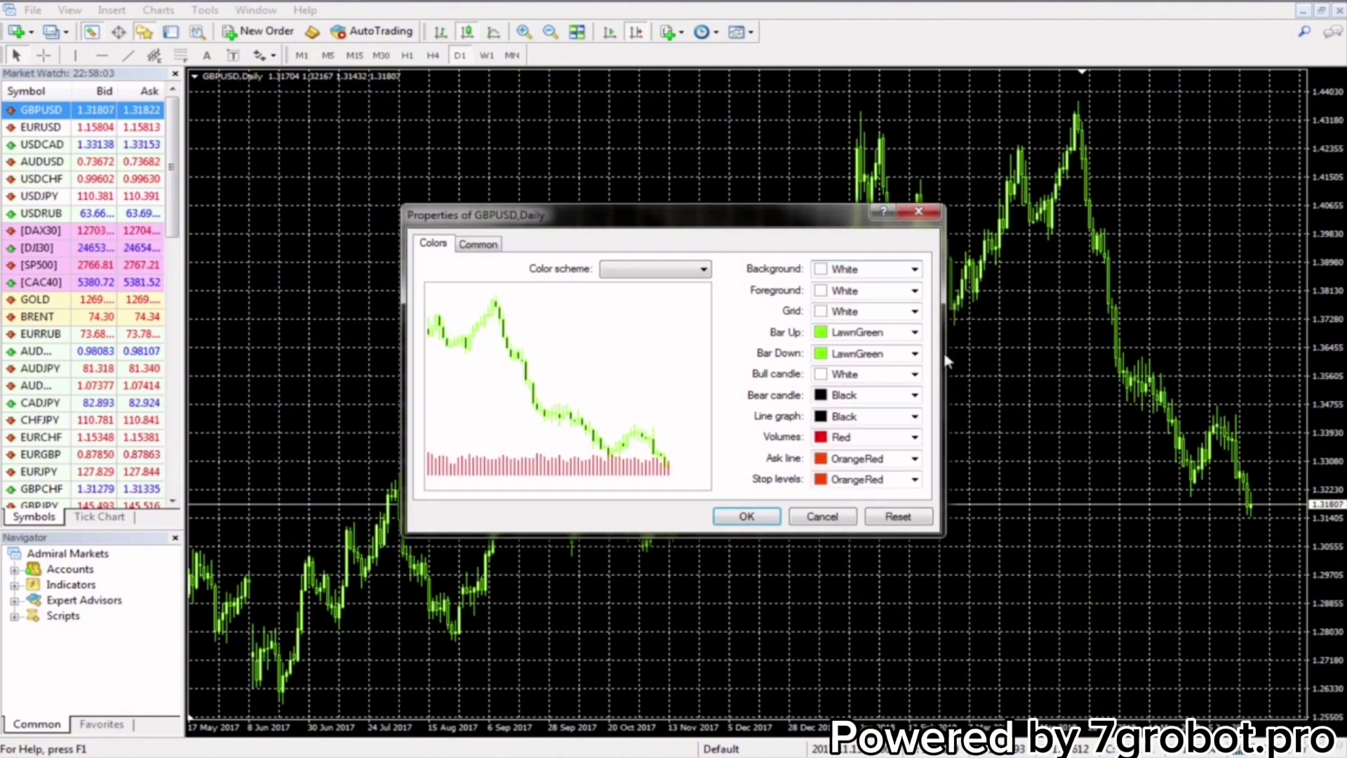
{"action": "left_click", "coordinate": [916, 291]}
{"action": "left_click", "coordinate": [821, 334]}
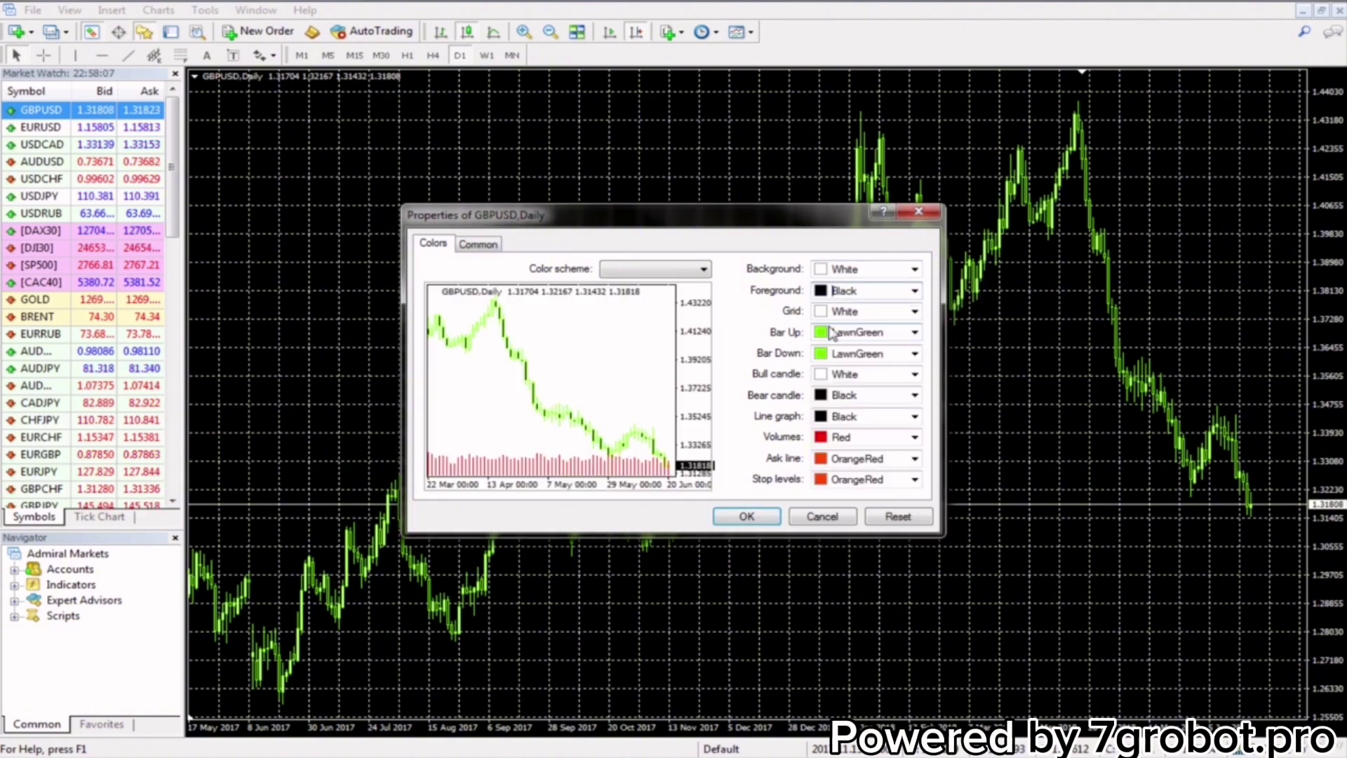
{"action": "left_click", "coordinate": [915, 313]}
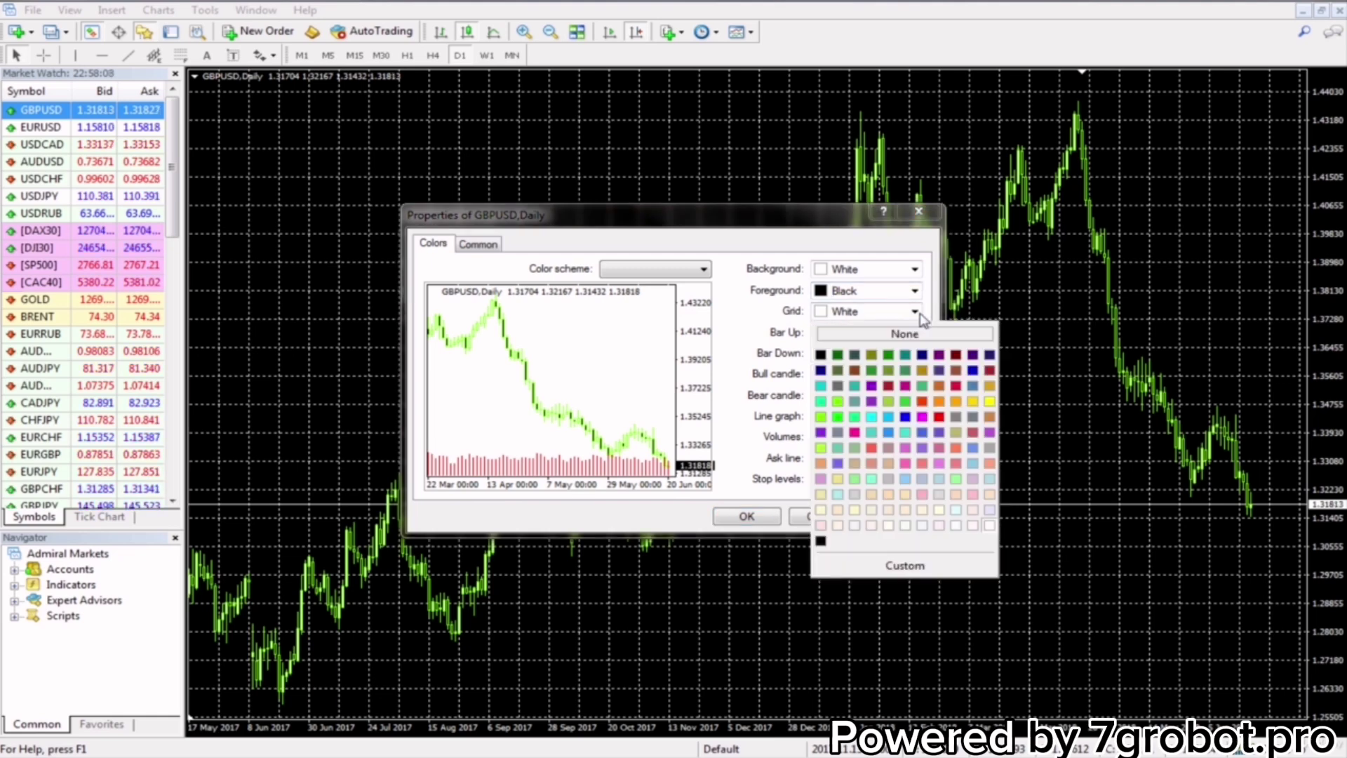
{"action": "left_click", "coordinate": [839, 432]}
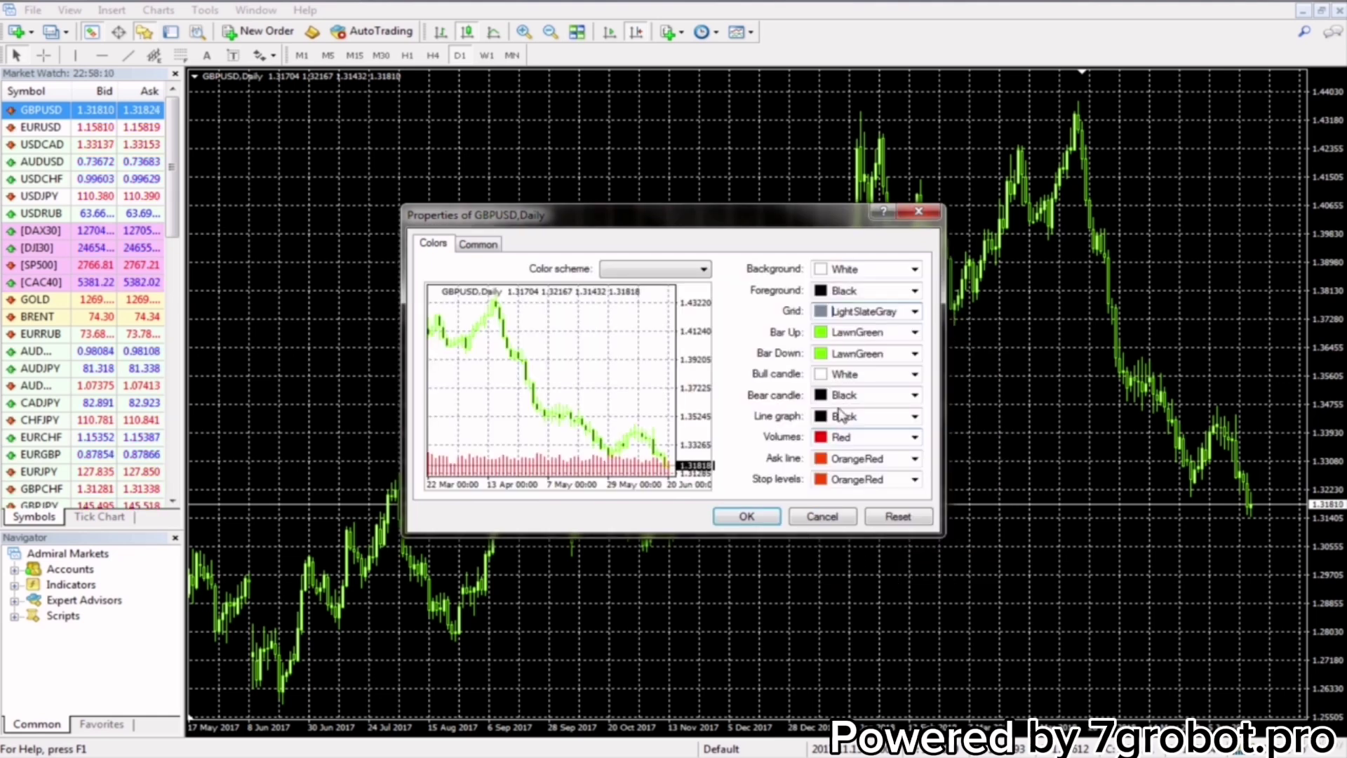
Make up bars and bull candles ForestGreen, and down bars and bear candles Red
{"action": "left_click", "coordinate": [915, 333]}
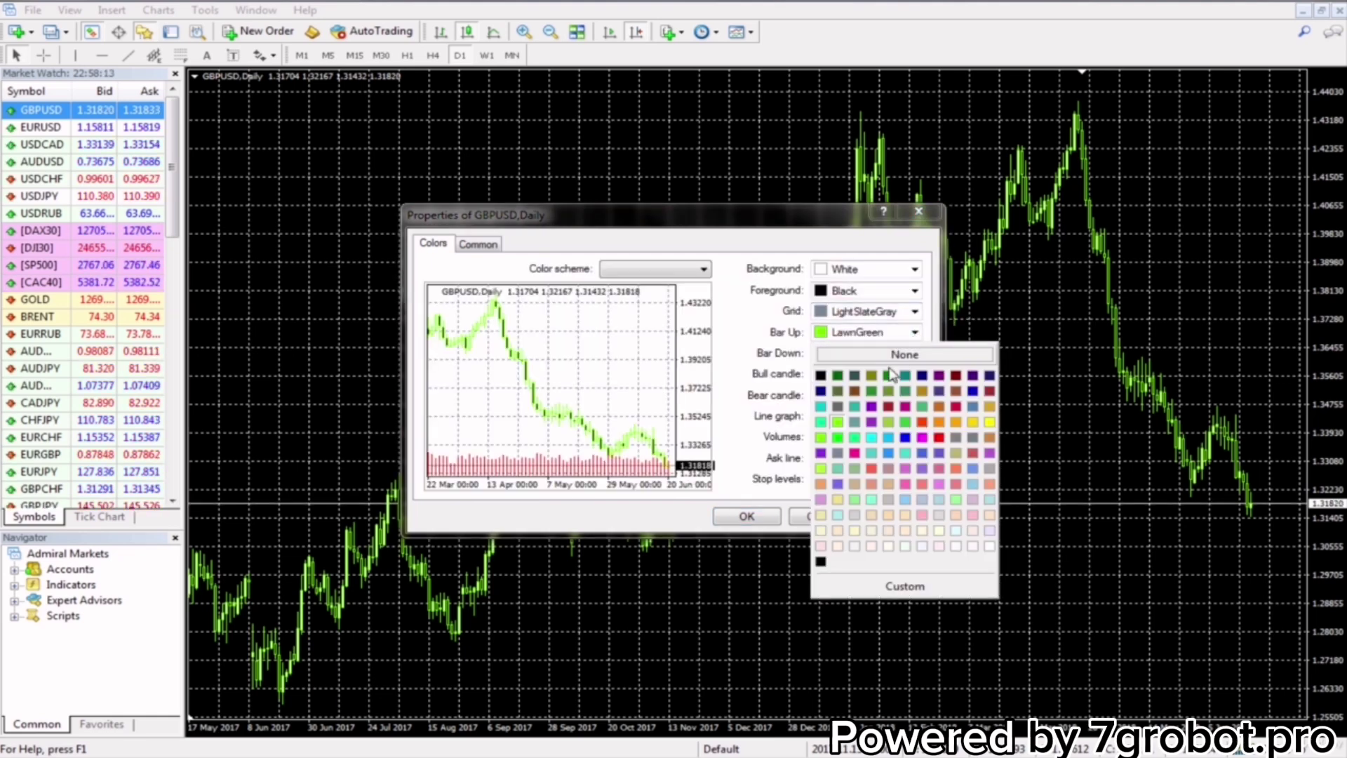
{"action": "left_click", "coordinate": [873, 391]}
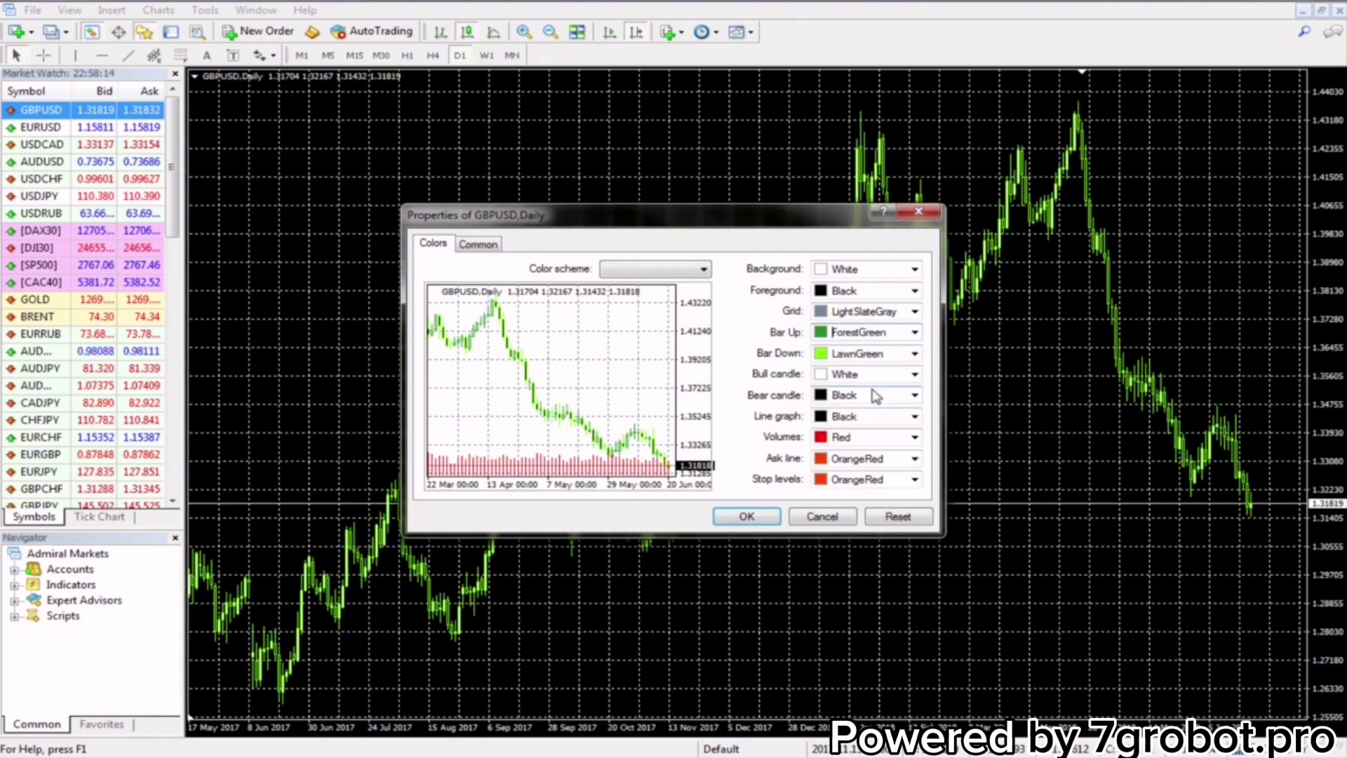
{"action": "left_click", "coordinate": [915, 353]}
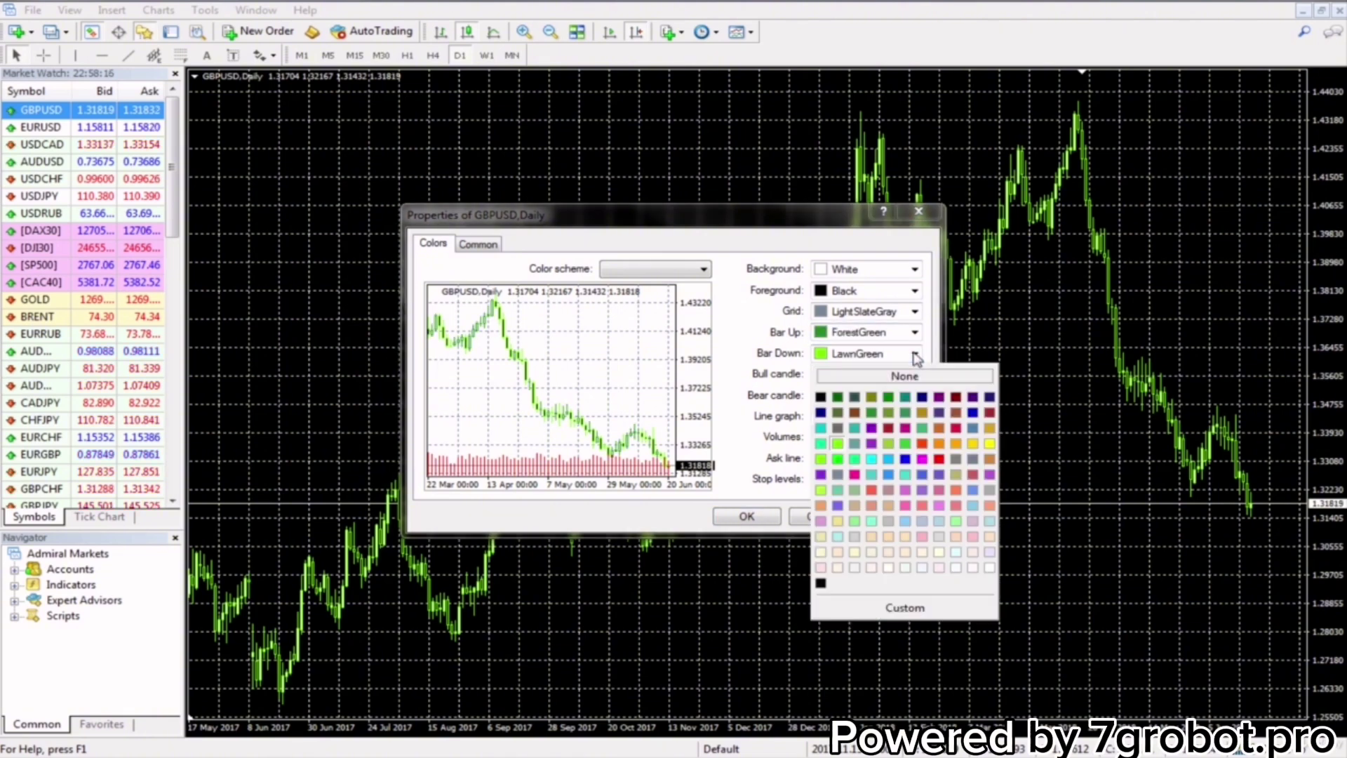
{"action": "left_click", "coordinate": [939, 456]}
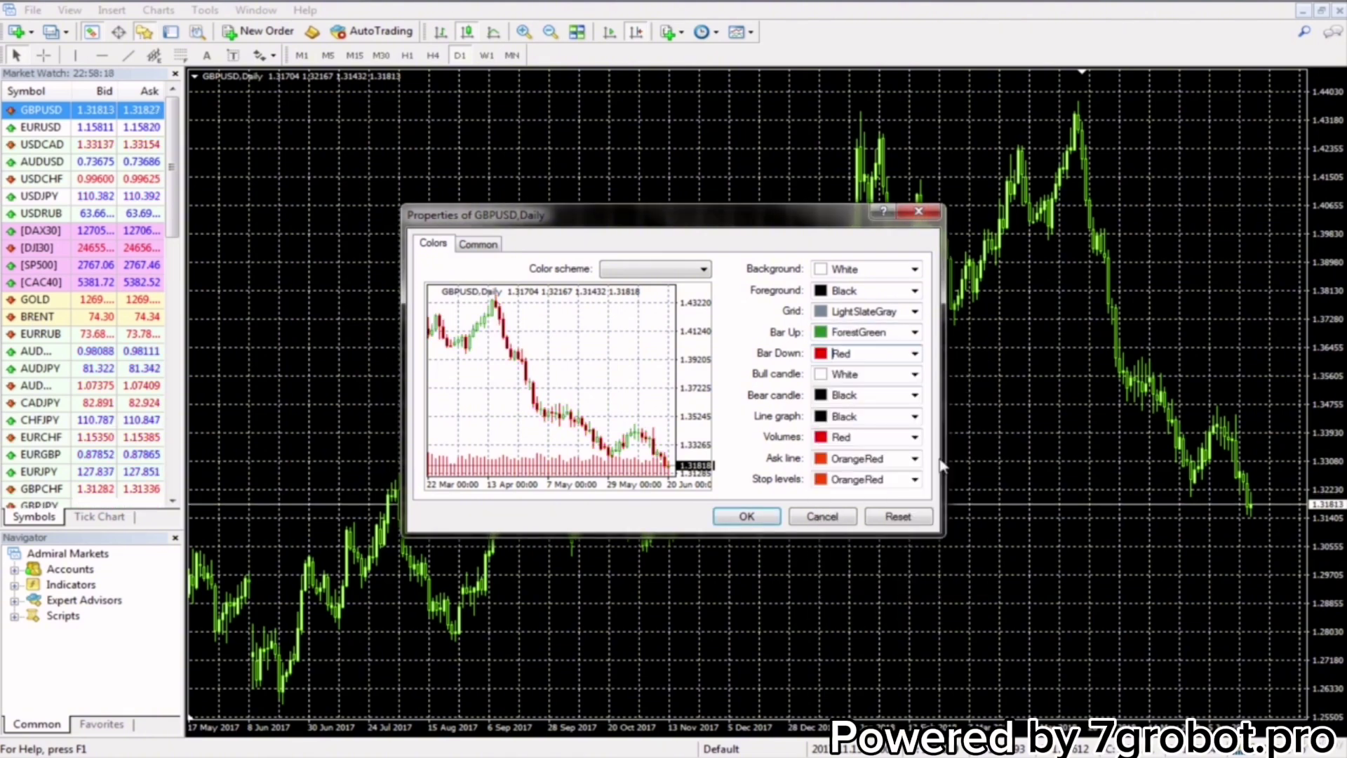
{"action": "left_click", "coordinate": [915, 376]}
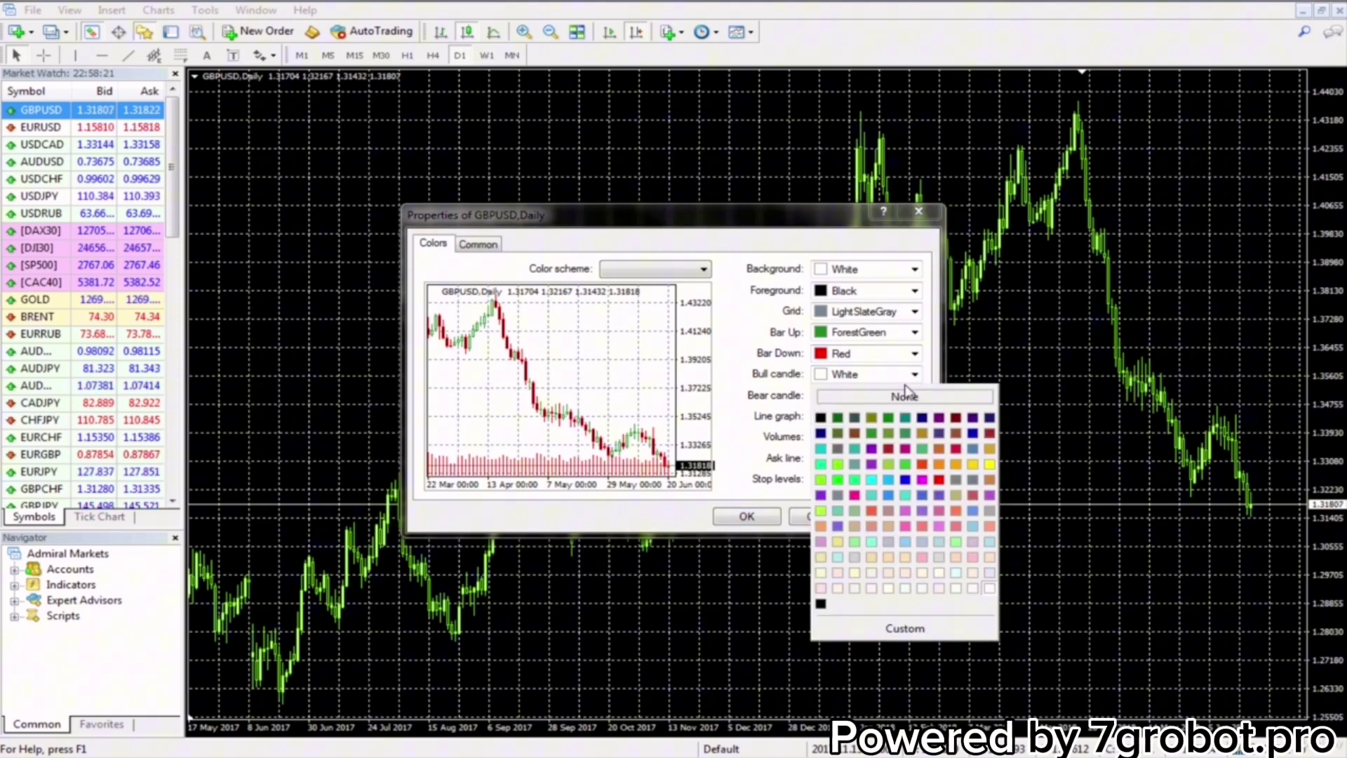
{"action": "left_click", "coordinate": [872, 432]}
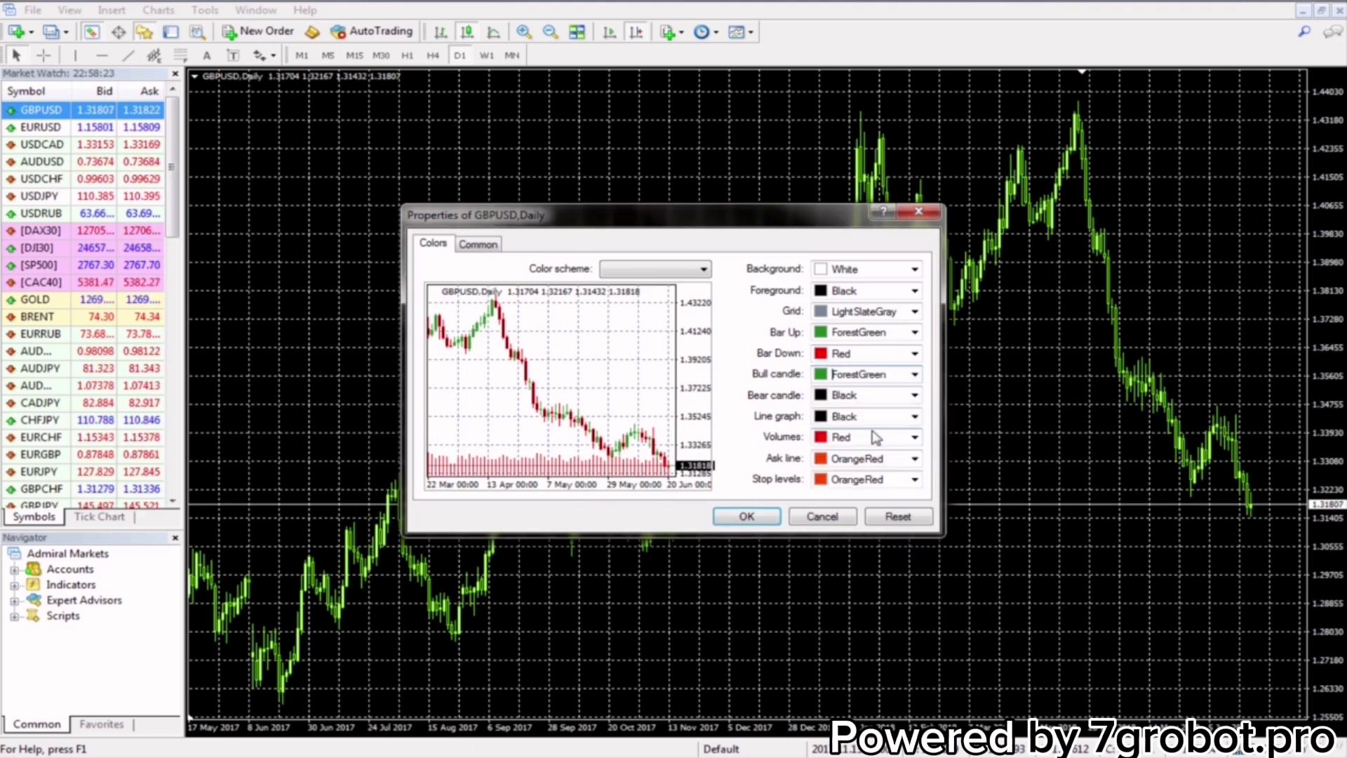
{"action": "left_click", "coordinate": [915, 396]}
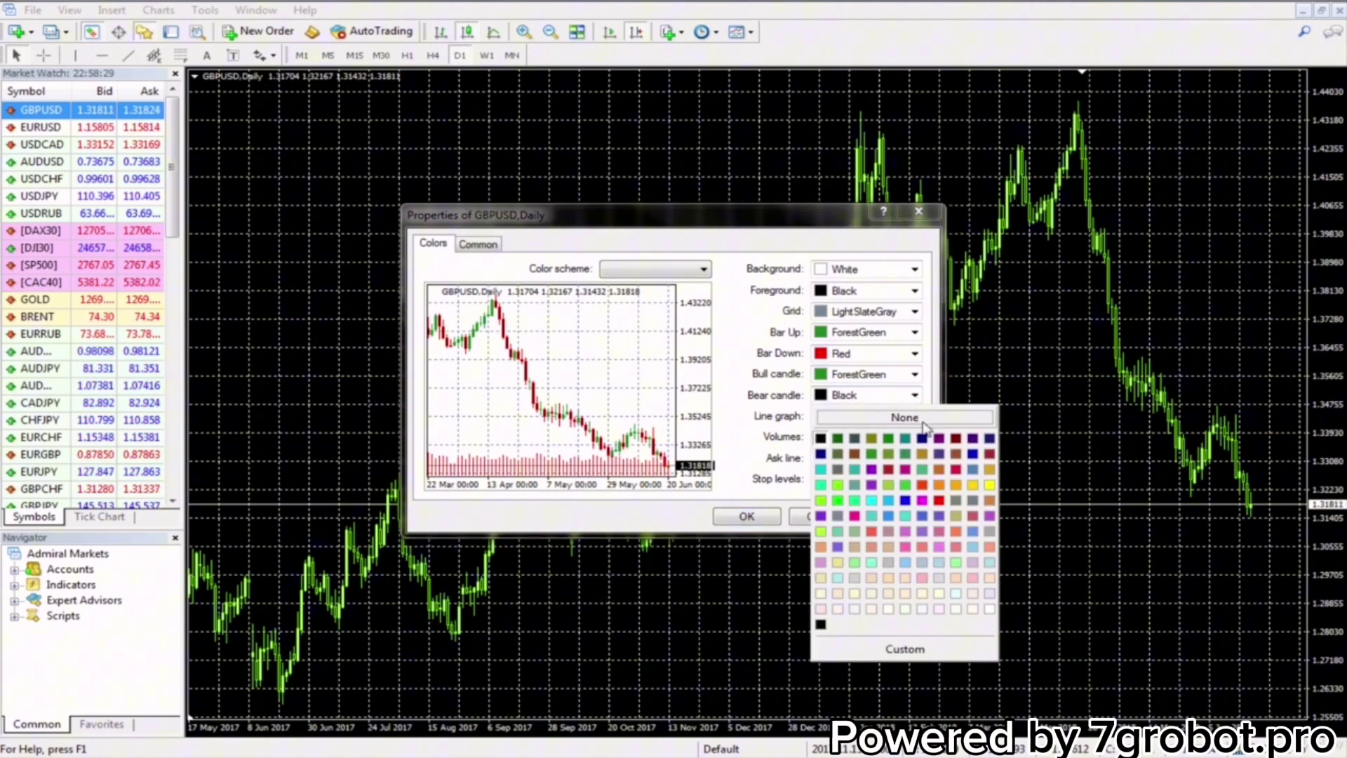
{"action": "left_click", "coordinate": [940, 501]}
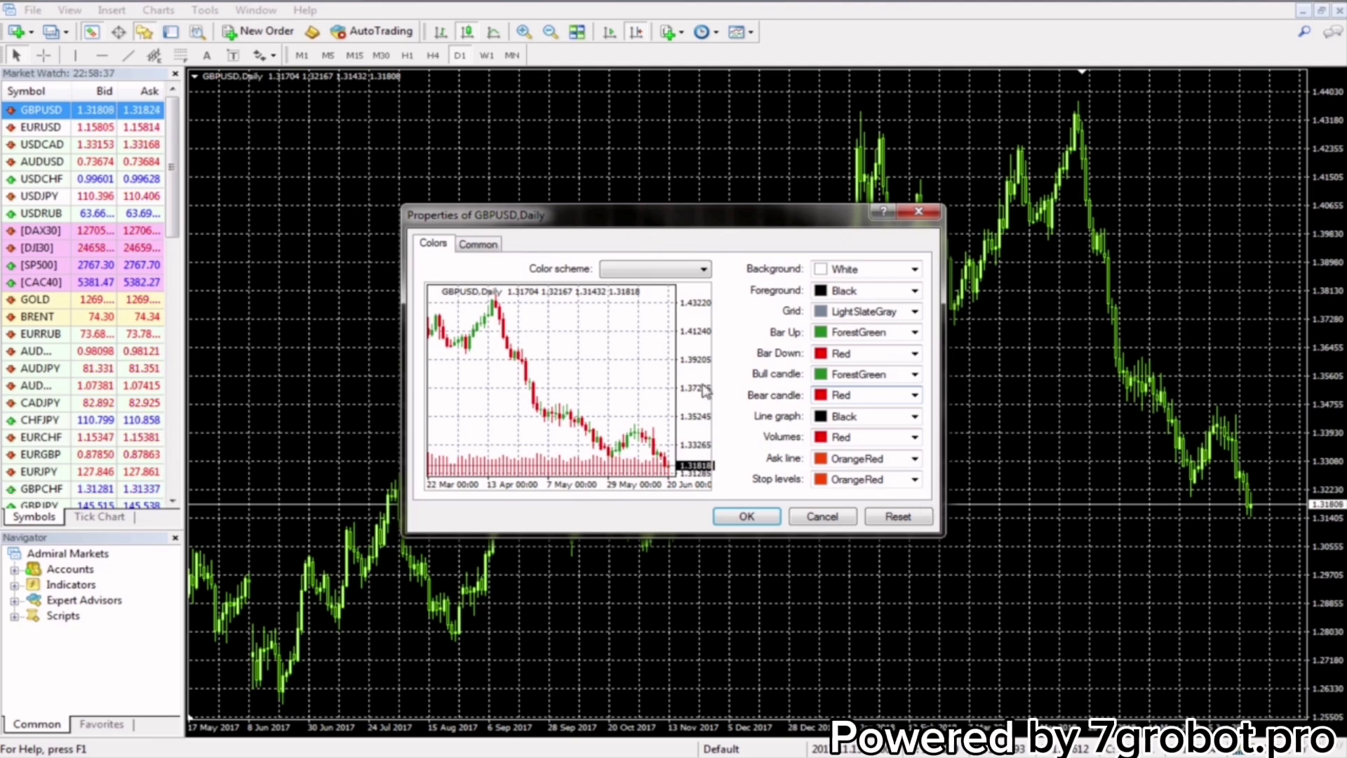
Apply the new chart colours and turn off the chart grid
{"action": "left_click", "coordinate": [480, 246]}
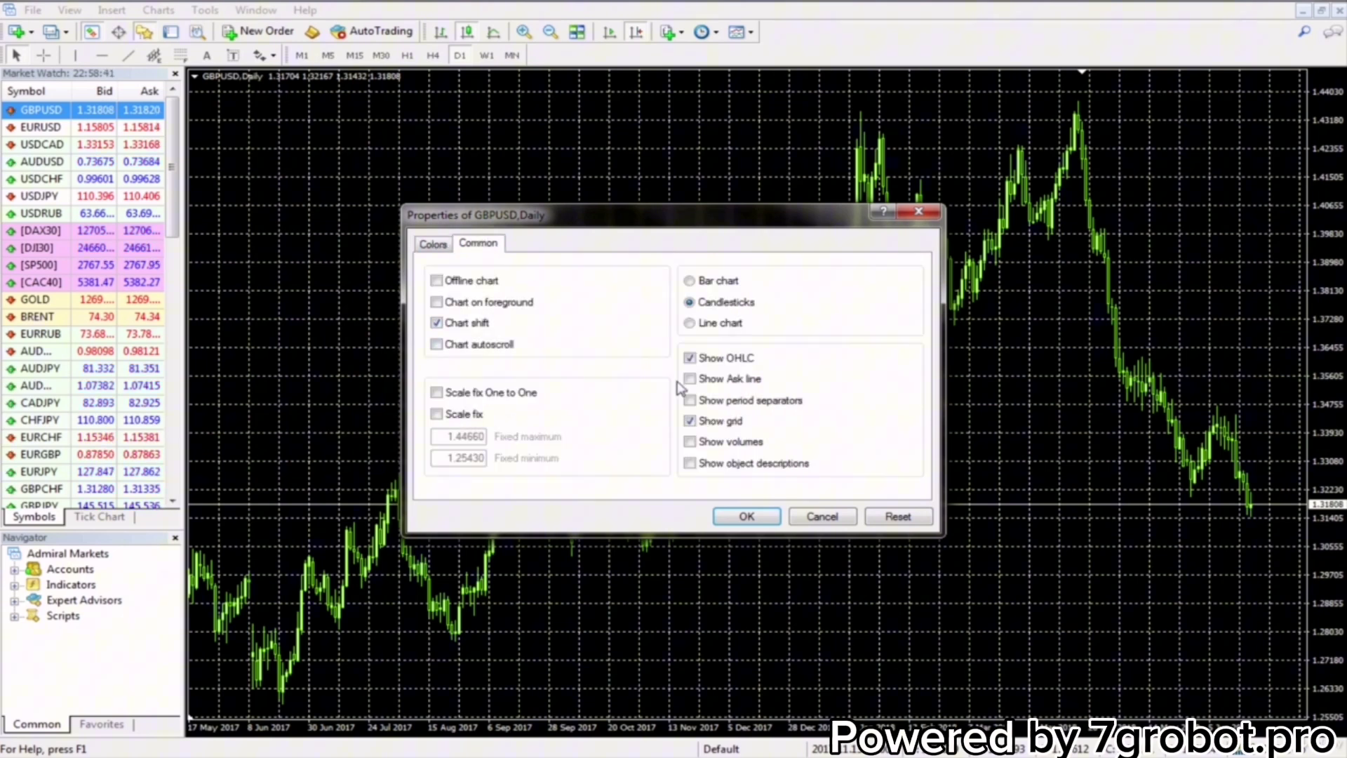
{"action": "left_click", "coordinate": [733, 517]}
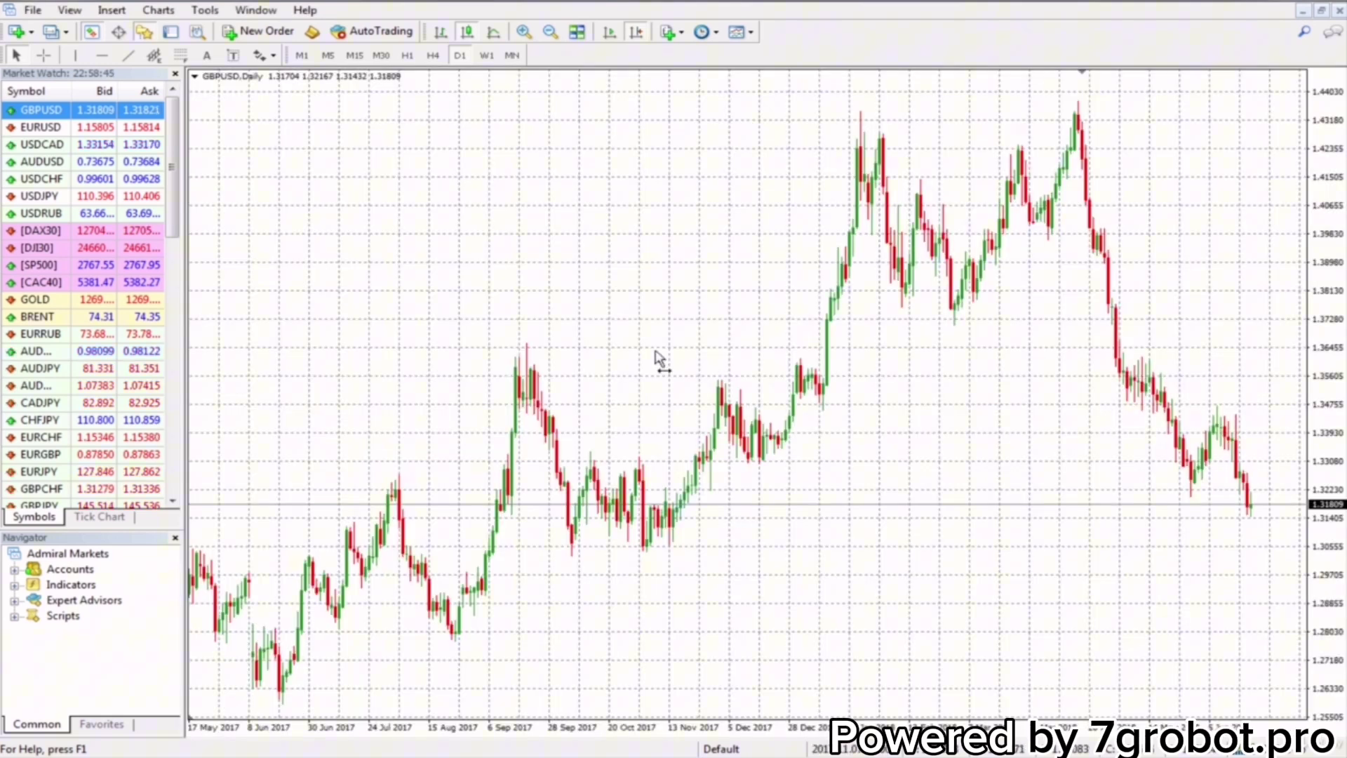
{"action": "right_click", "coordinate": [650, 267]}
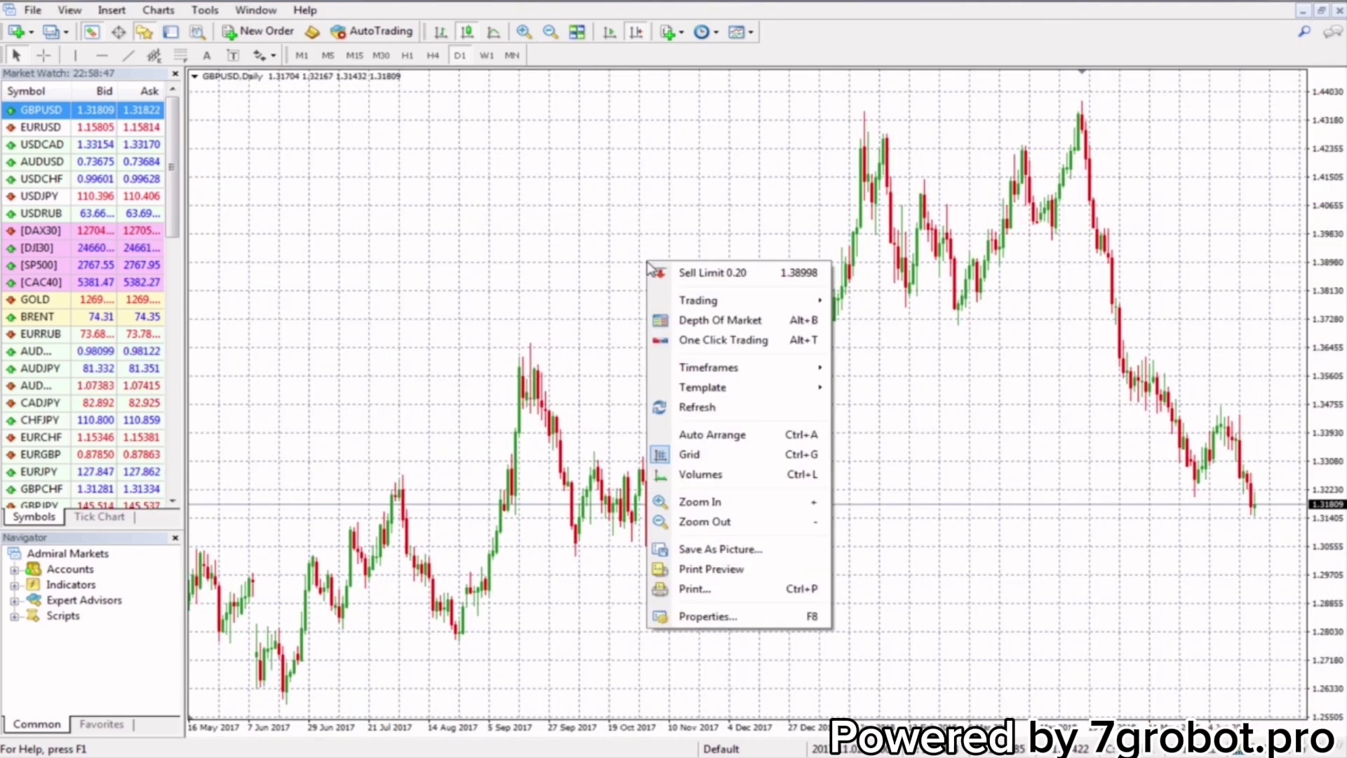
{"action": "left_click", "coordinate": [689, 454]}
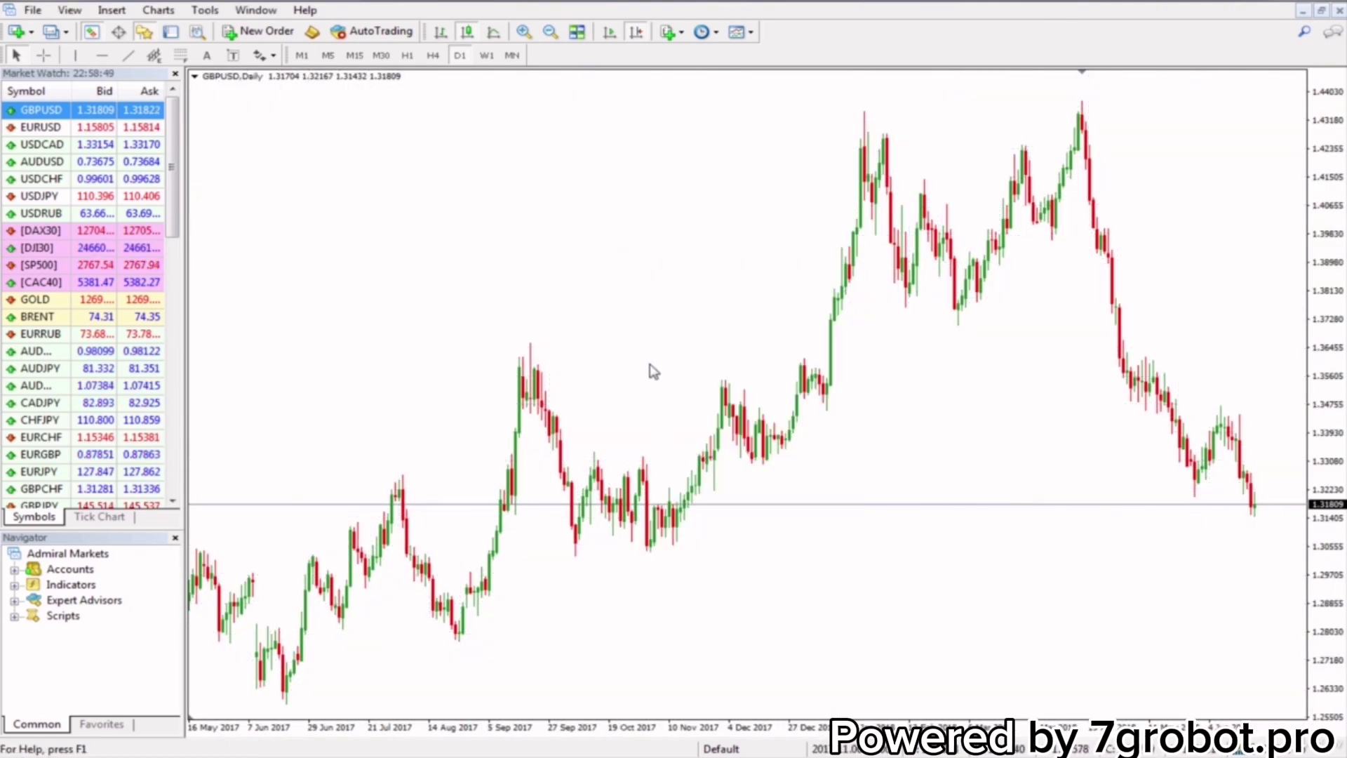
Save the current chart settings to a template file named 'Fibonacci Template'
{"action": "right_click", "coordinate": [585, 253]}
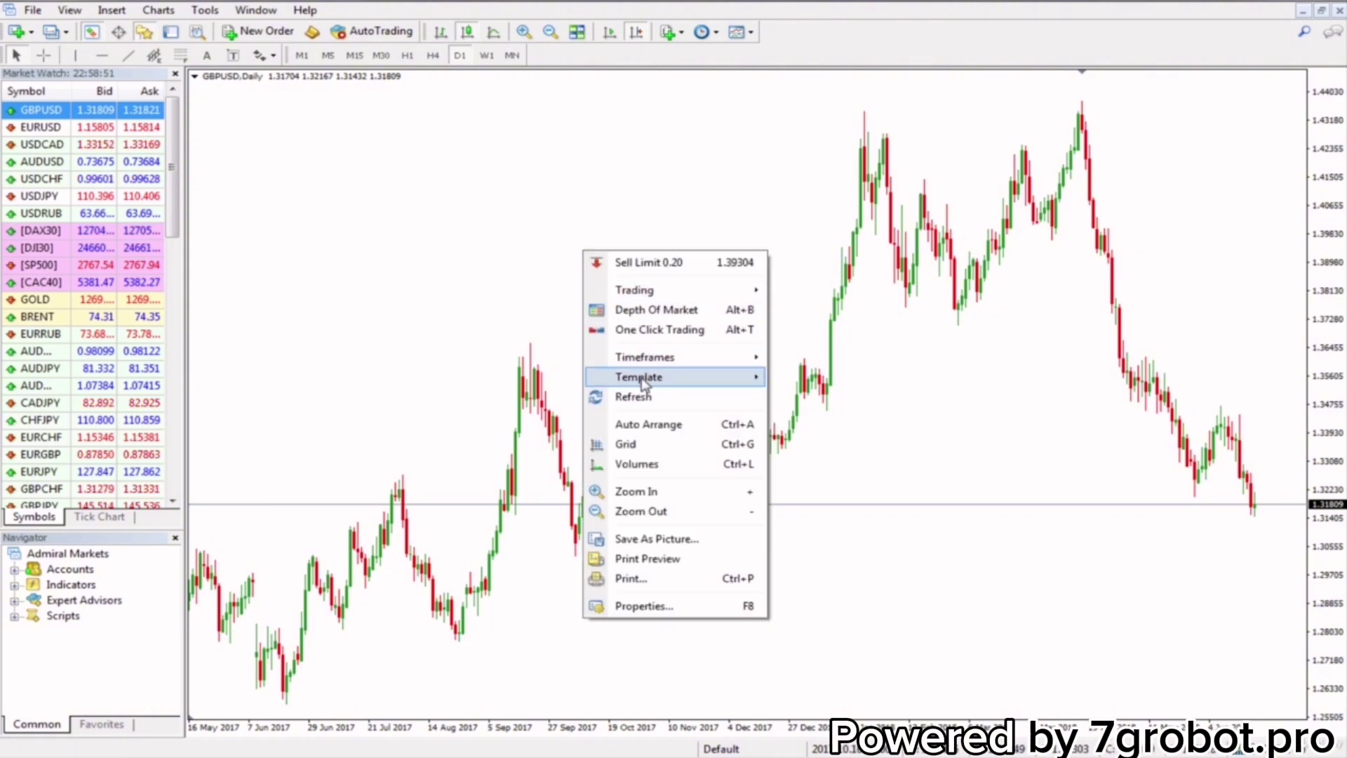
{"action": "mouse_move", "coordinate": [642, 381]}
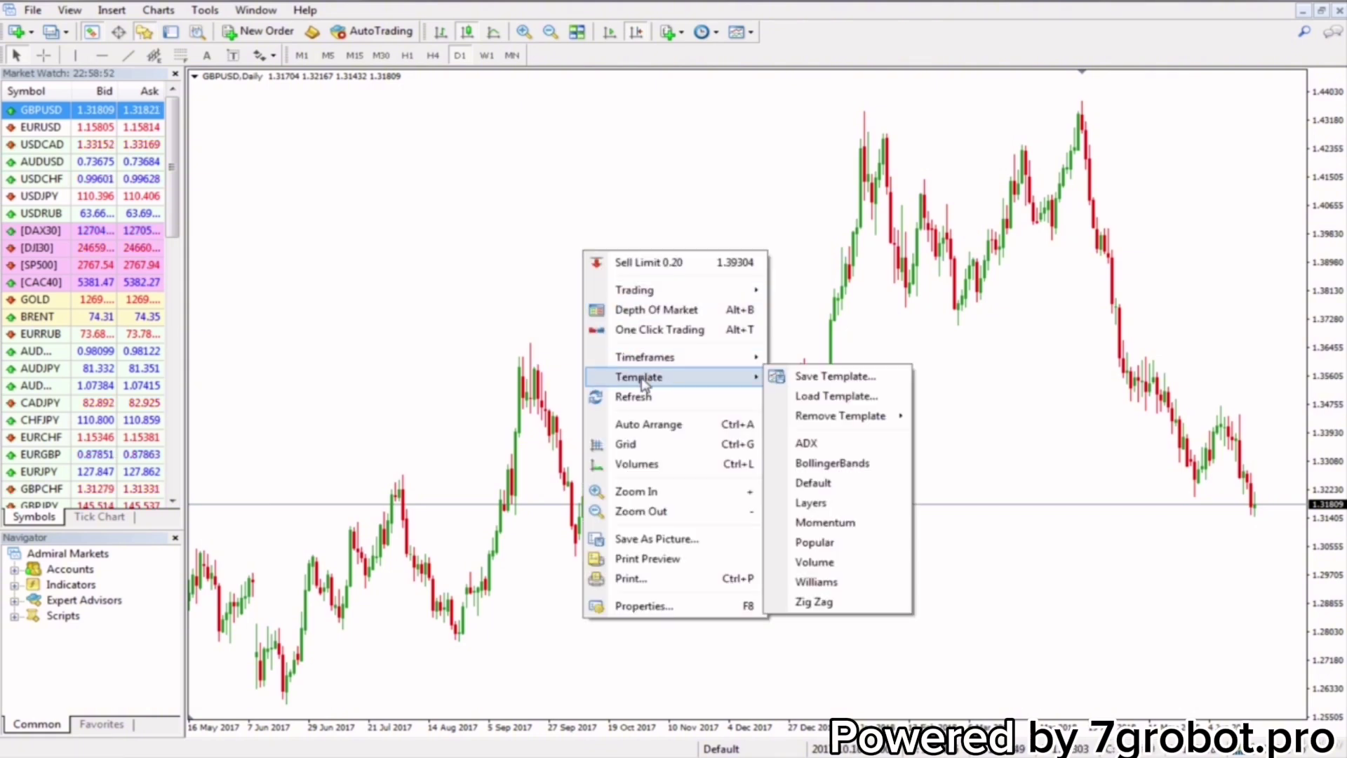
{"action": "left_click", "coordinate": [826, 379]}
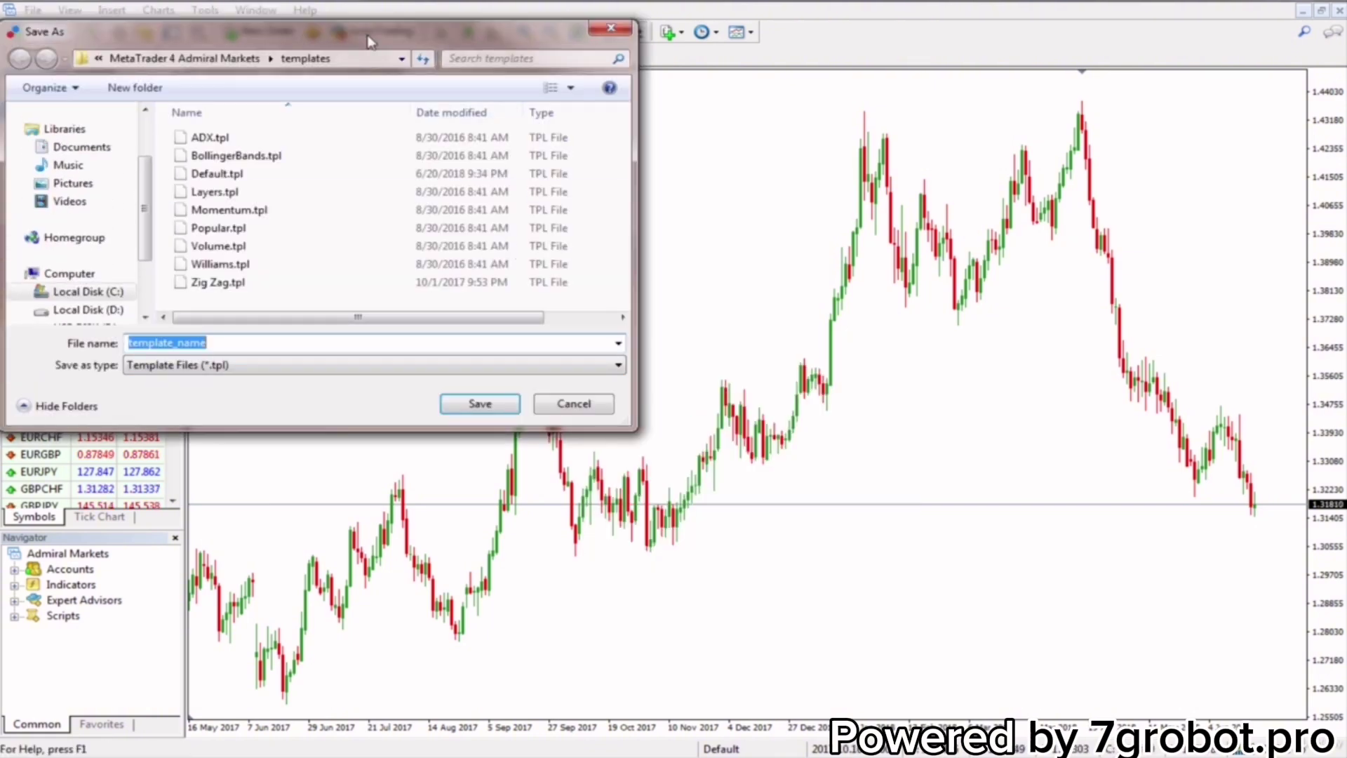
{"action": "left_click_drag", "start_coordinate": [365, 31], "coordinate": [618, 104]}
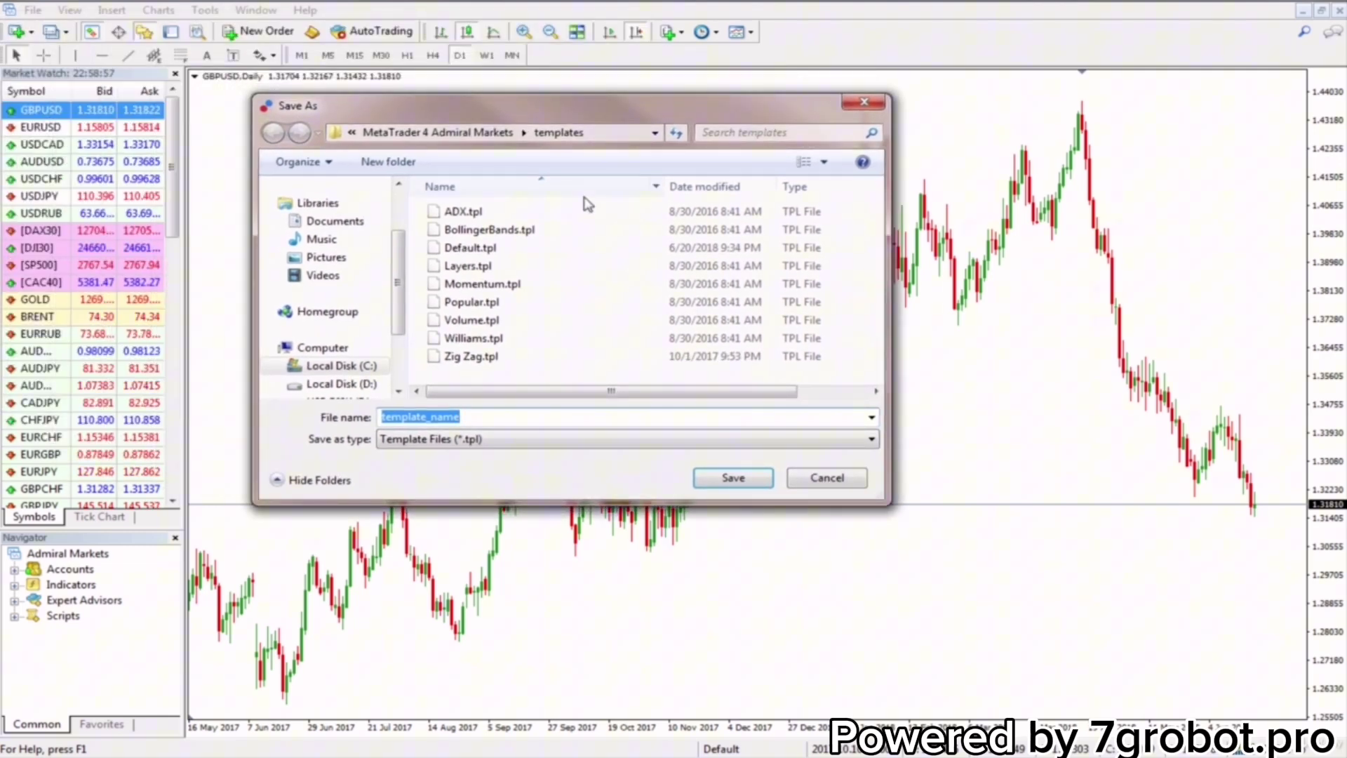
{"action": "type", "text": "Fibonacc"}
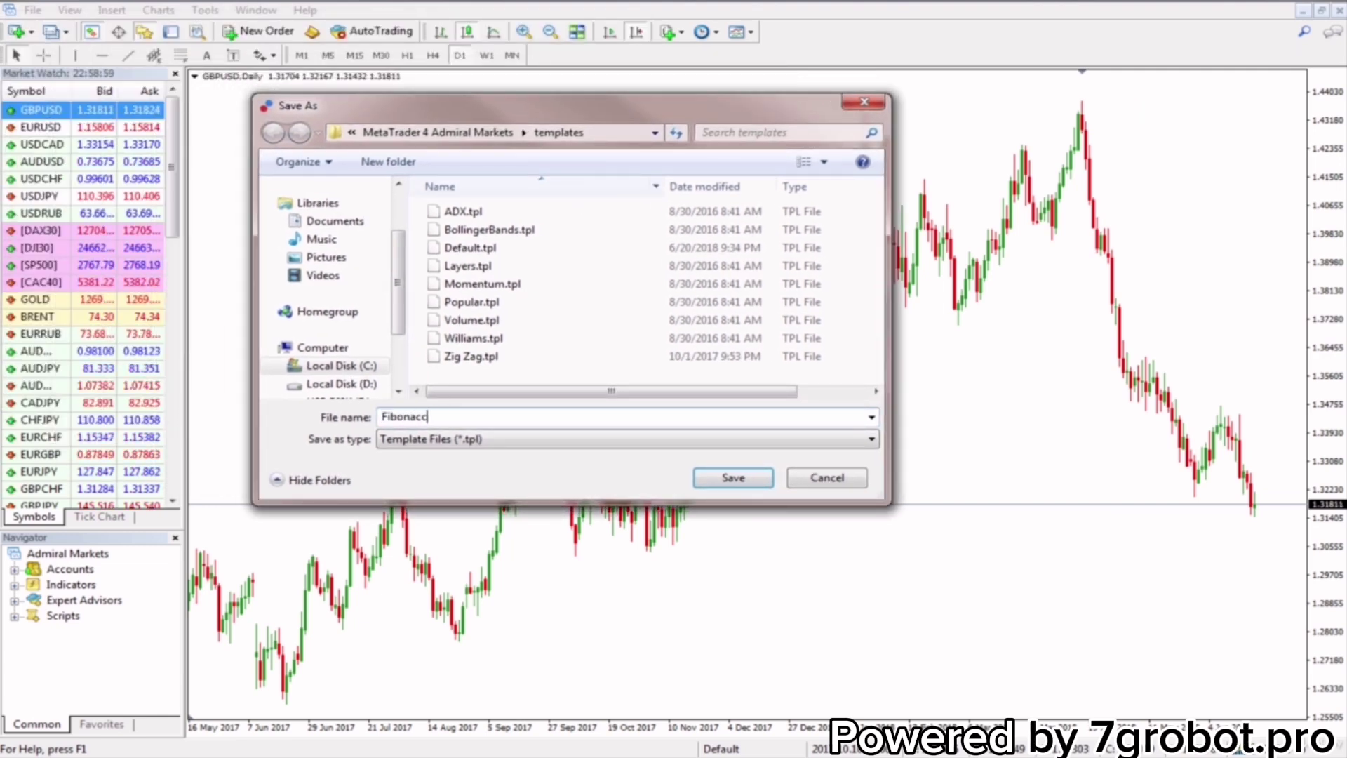
{"action": "type", "text": "i Templa"}
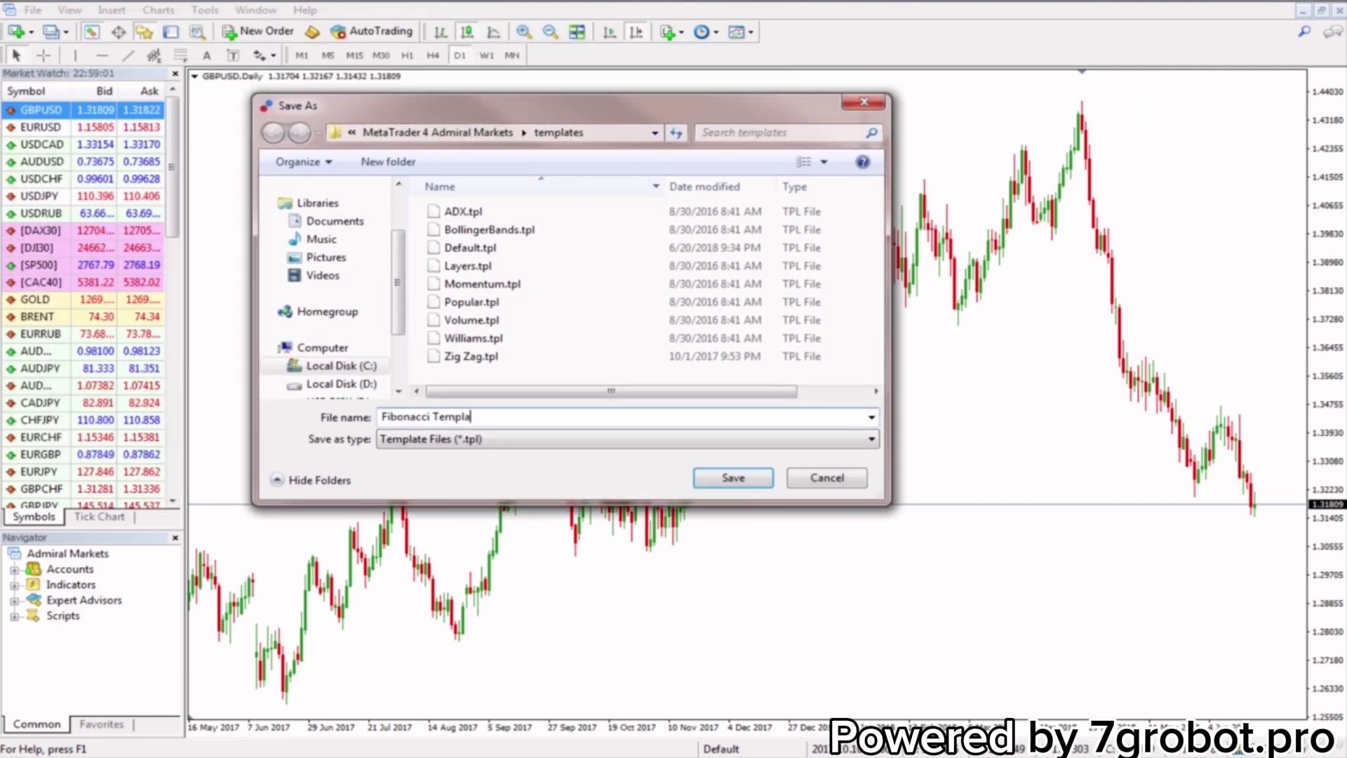
{"action": "type", "text": "te"}
{"action": "left_click", "coordinate": [730, 477]}
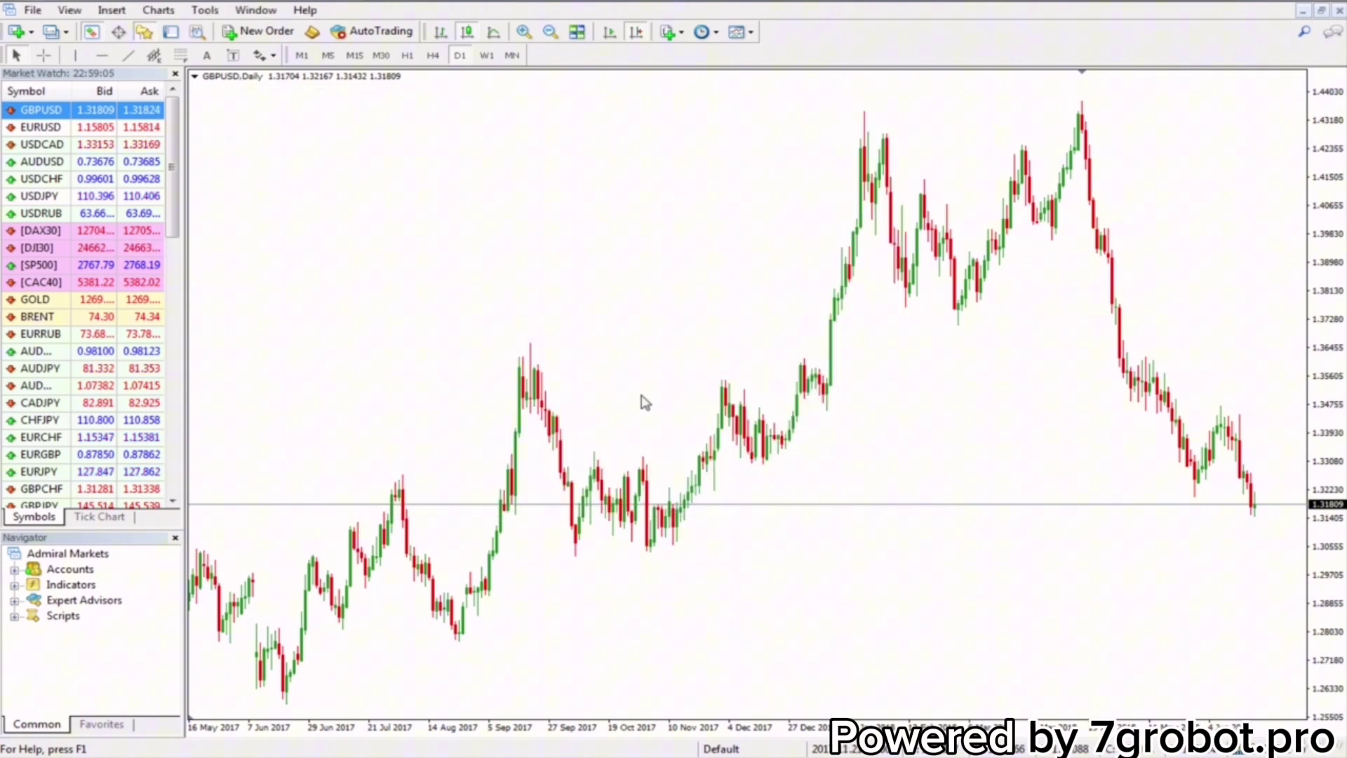
Open new EURUSD and USDCAD chart windows from Market Watch
{"action": "right_click", "coordinate": [60, 127]}
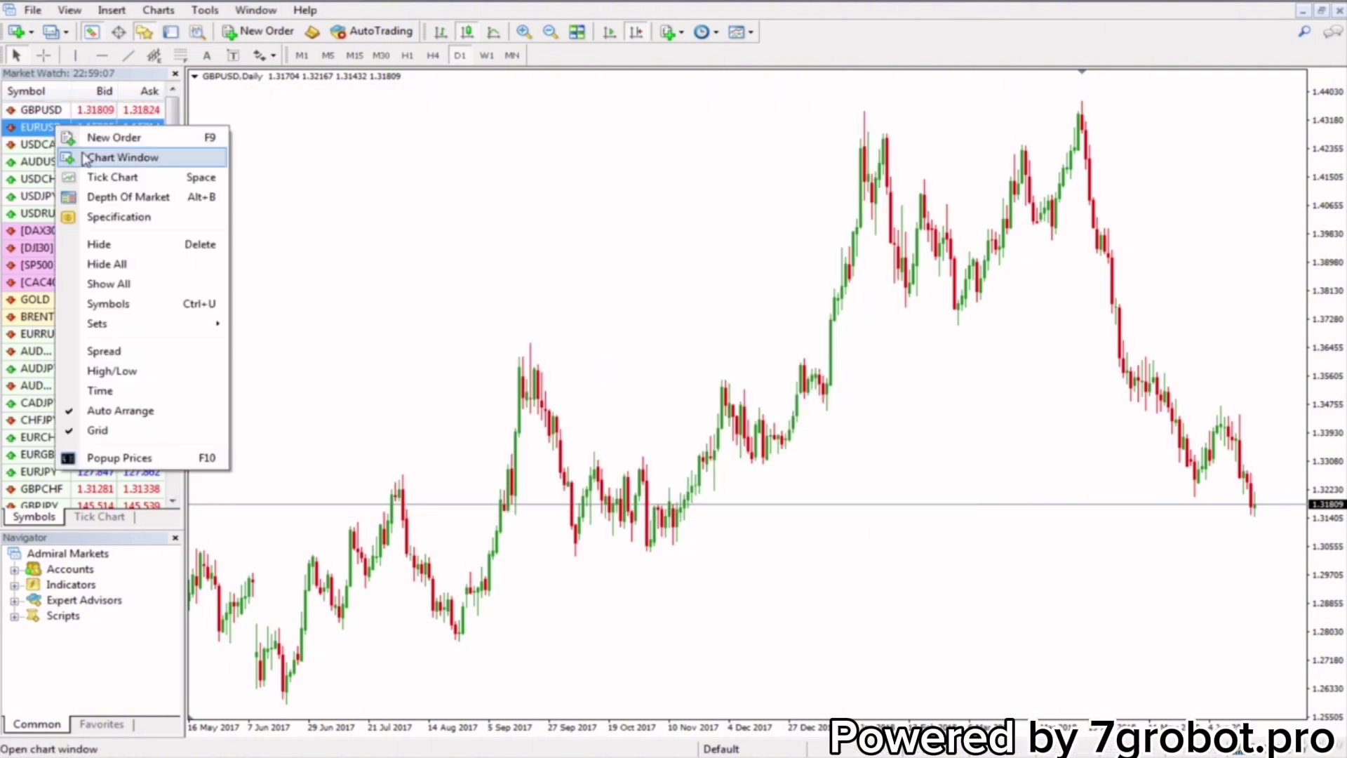
{"action": "left_click", "coordinate": [70, 157]}
{"action": "right_click", "coordinate": [42, 149]}
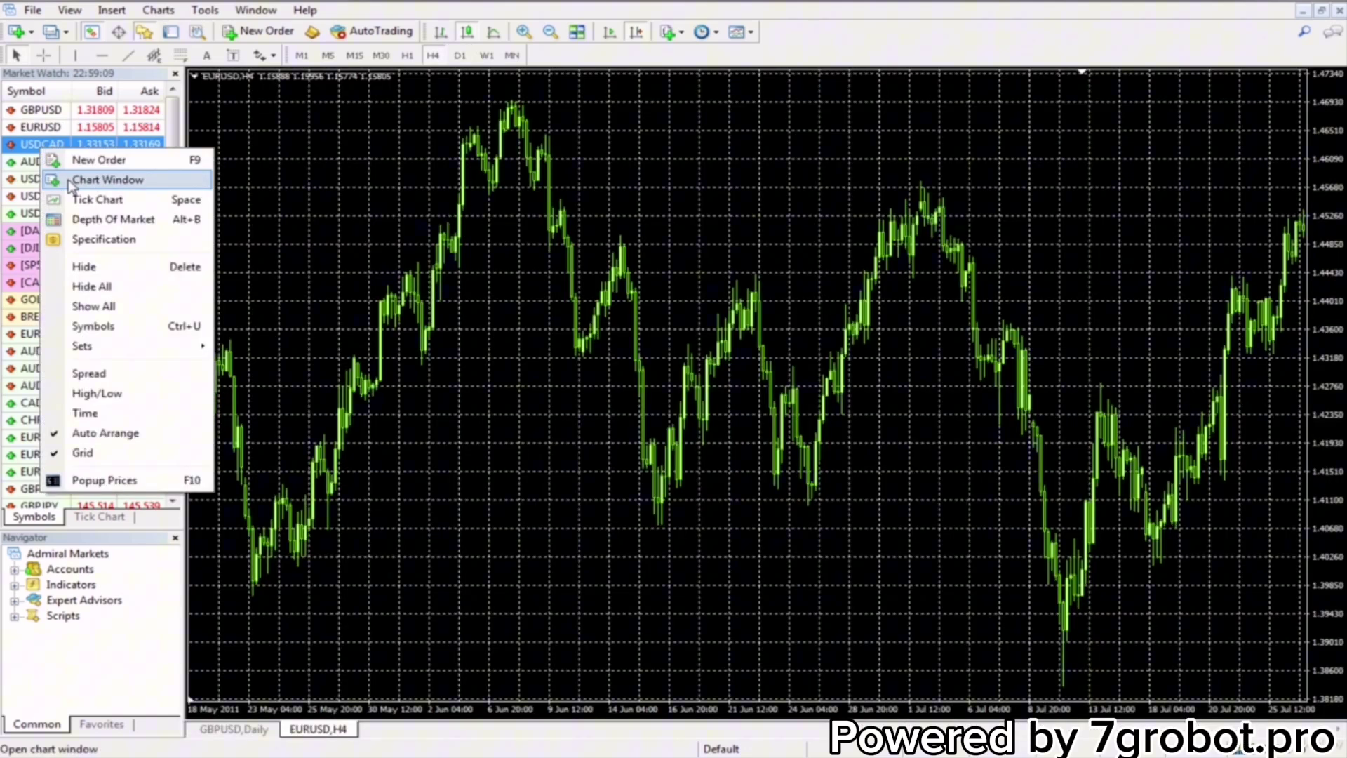
{"action": "left_click", "coordinate": [60, 174]}
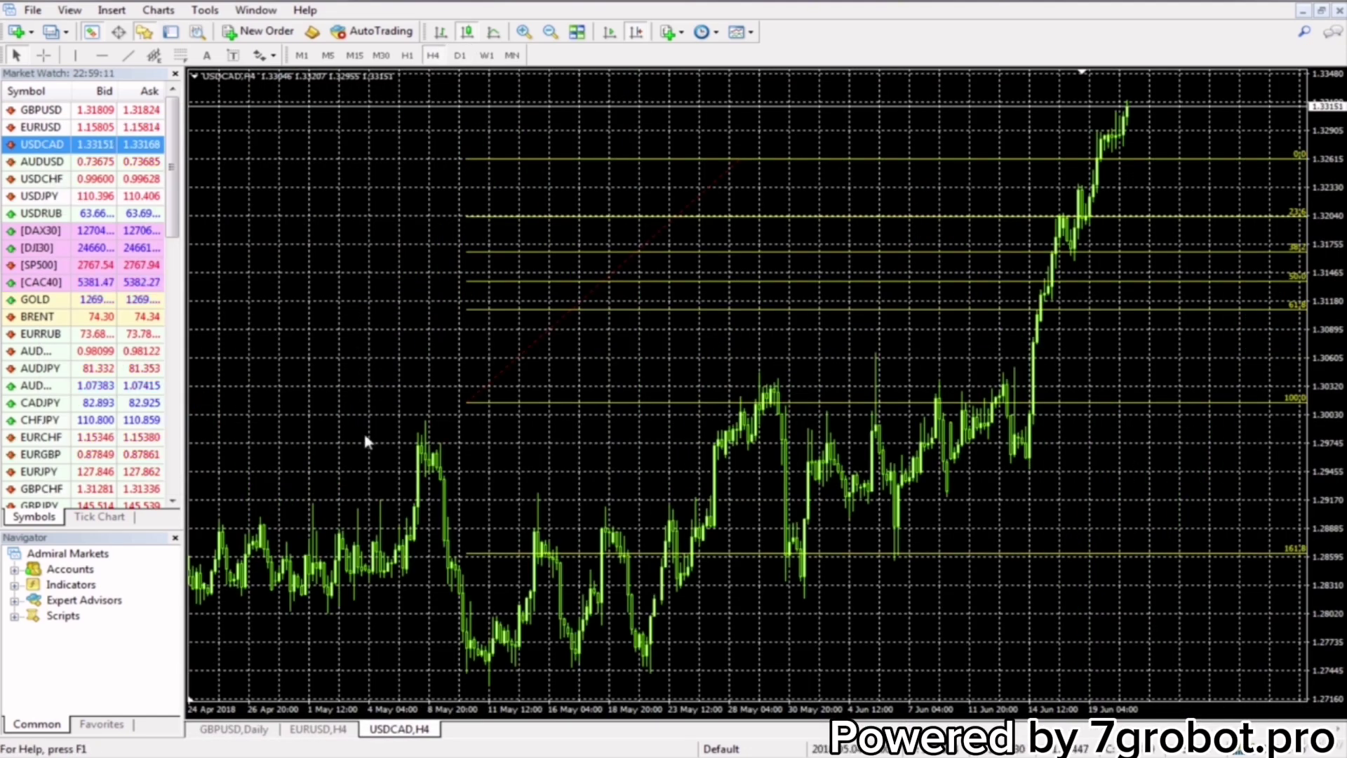
Apply the saved Fibonacci Template to the EURUSD H4 chart
{"action": "left_click", "coordinate": [323, 728]}
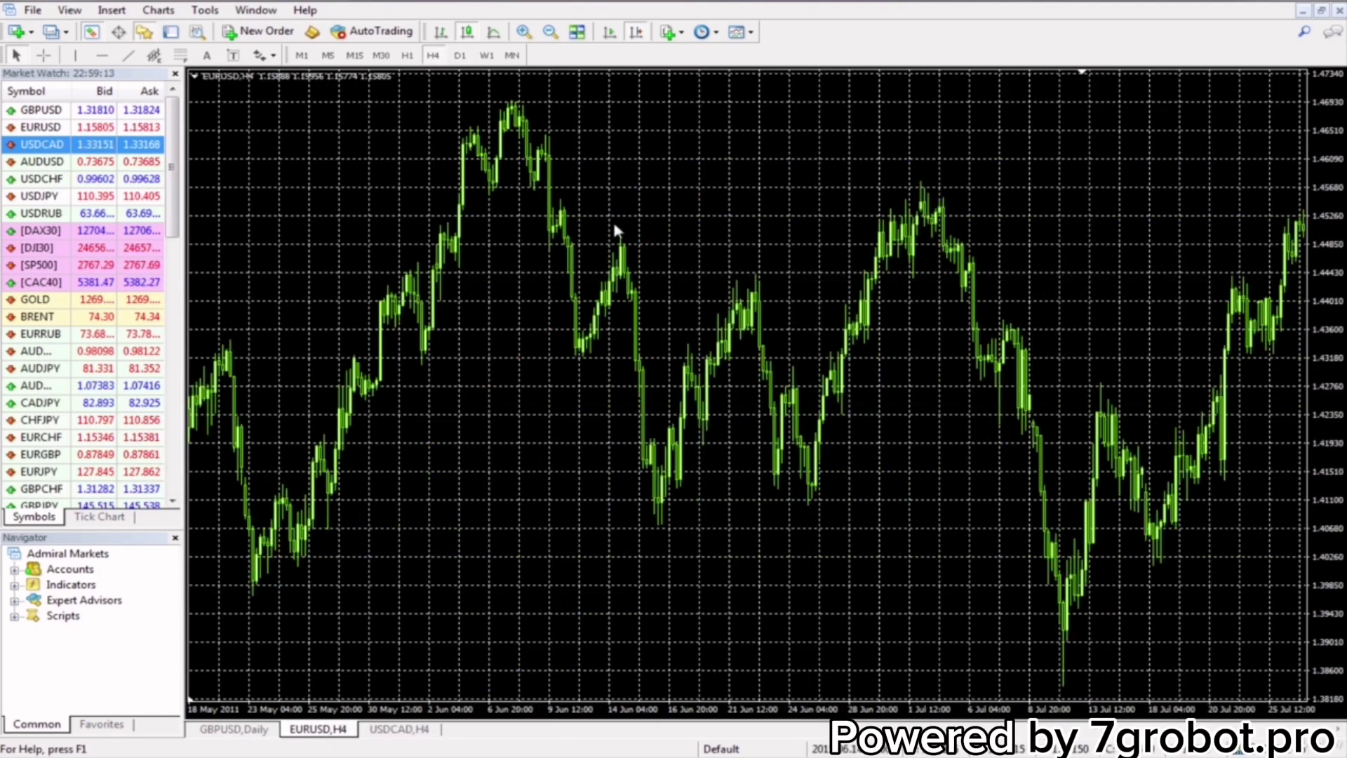
{"action": "right_click", "coordinate": [635, 225]}
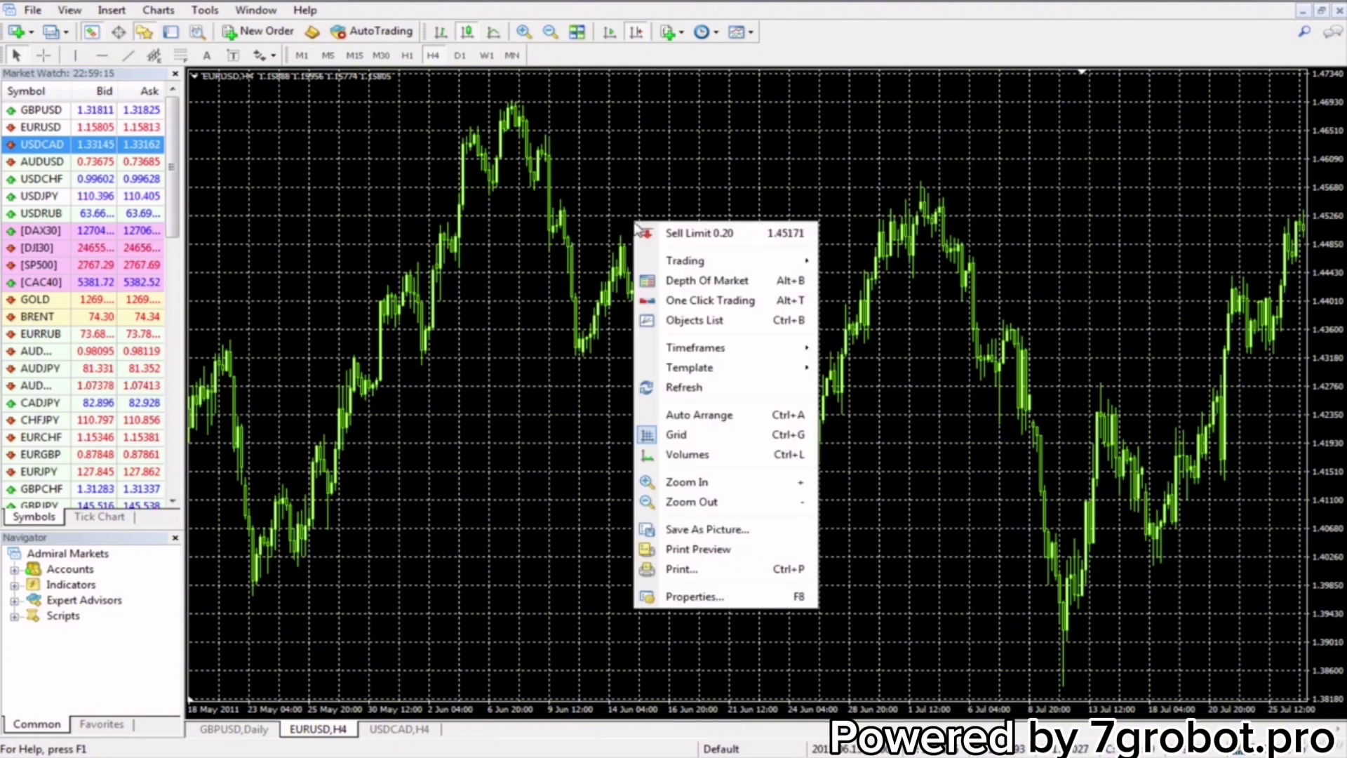
{"action": "mouse_move", "coordinate": [764, 370]}
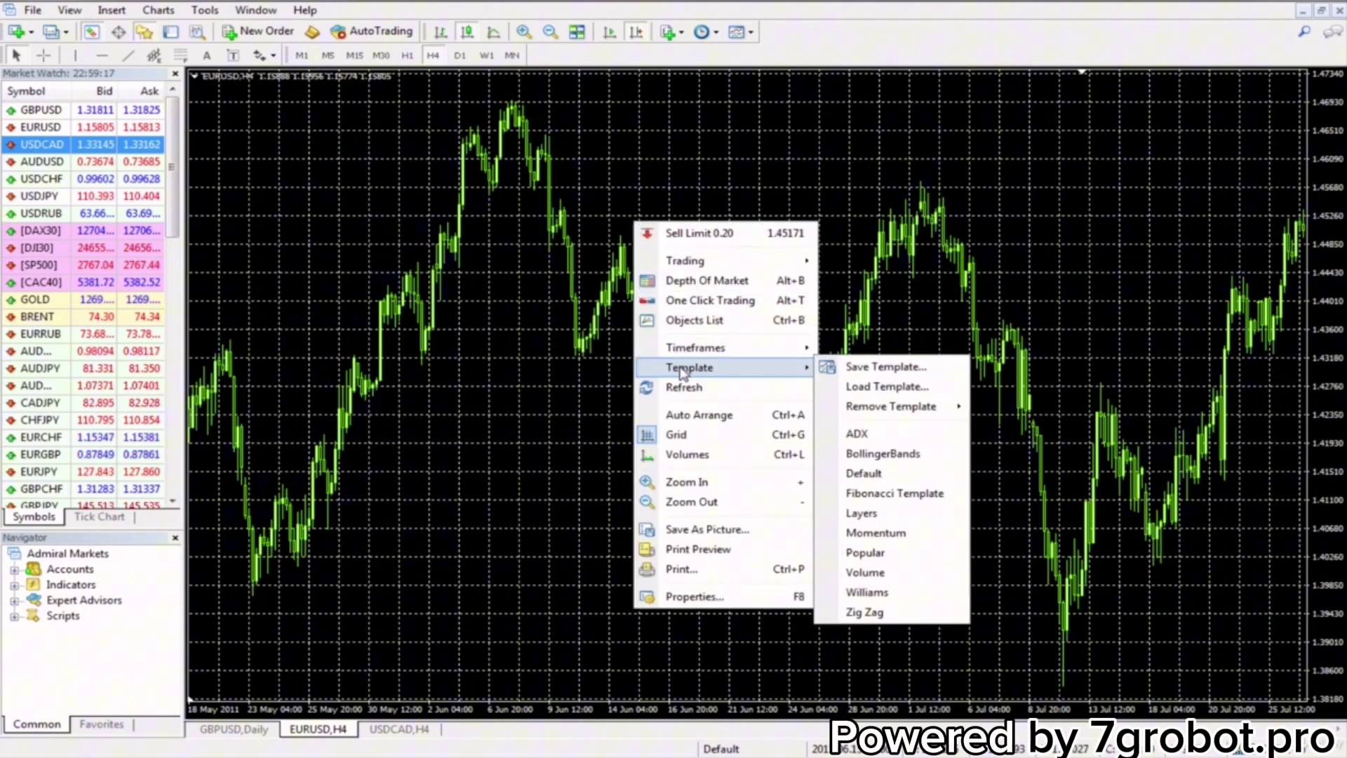
{"action": "left_click", "coordinate": [883, 499]}
Shift to the latest EURUSD H4 bars and draw a Fibonacci retracement from about 1.183 to 1.214
{"action": "left_click_drag", "start_coordinate": [866, 460], "coordinate": [247, 456]}
{"action": "left_click_drag", "start_coordinate": [944, 467], "coordinate": [414, 31]}
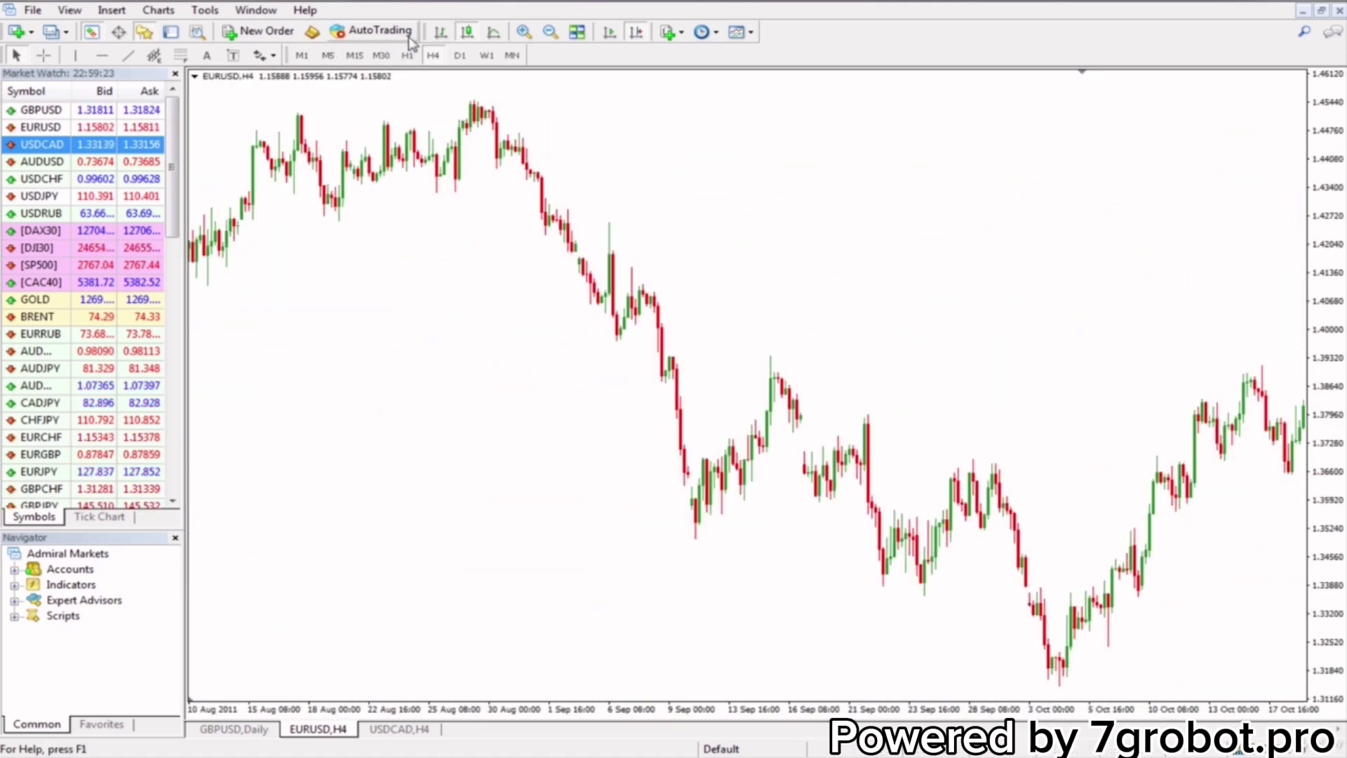
{"action": "left_click", "coordinate": [635, 32]}
{"action": "left_click", "coordinate": [180, 55]}
{"action": "left_click_drag", "start_coordinate": [602, 412], "coordinate": [881, 160]}
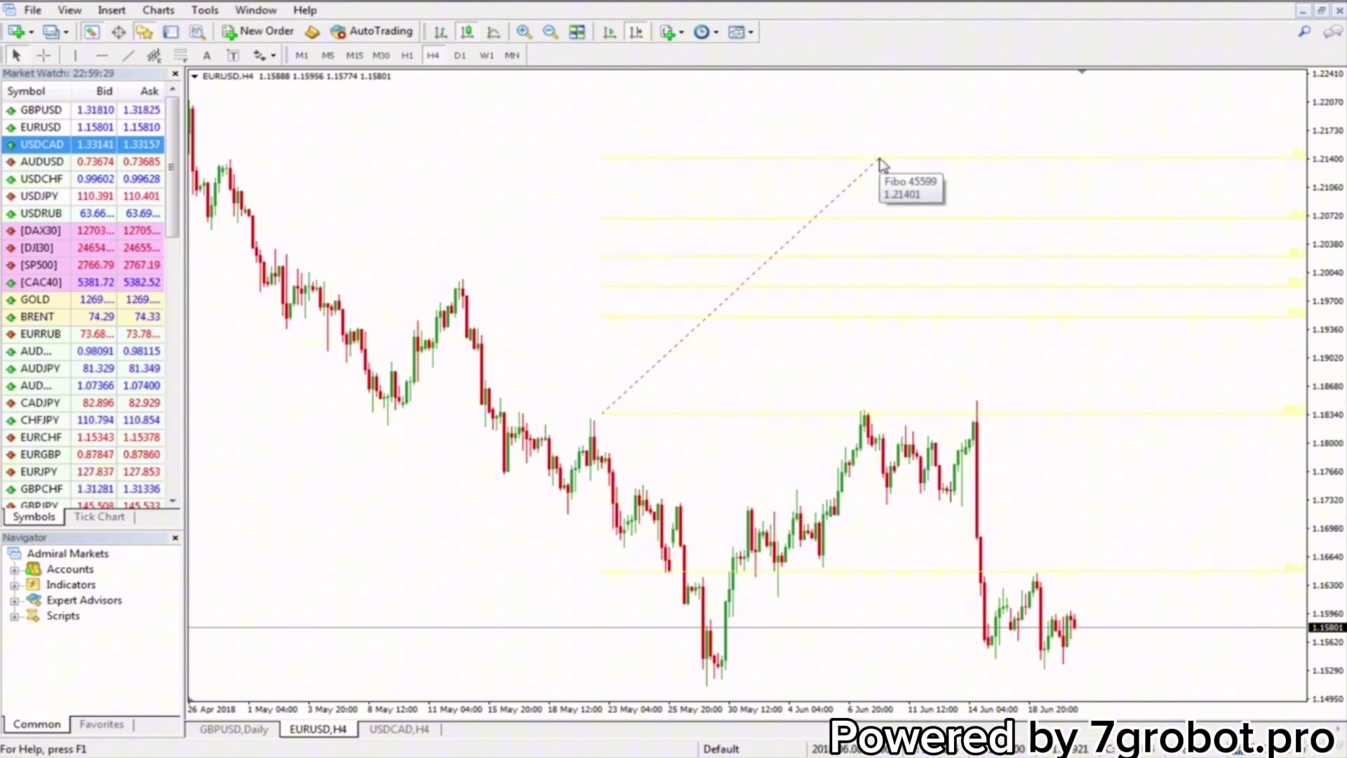
{"action": "double_click", "coordinate": [881, 161]}
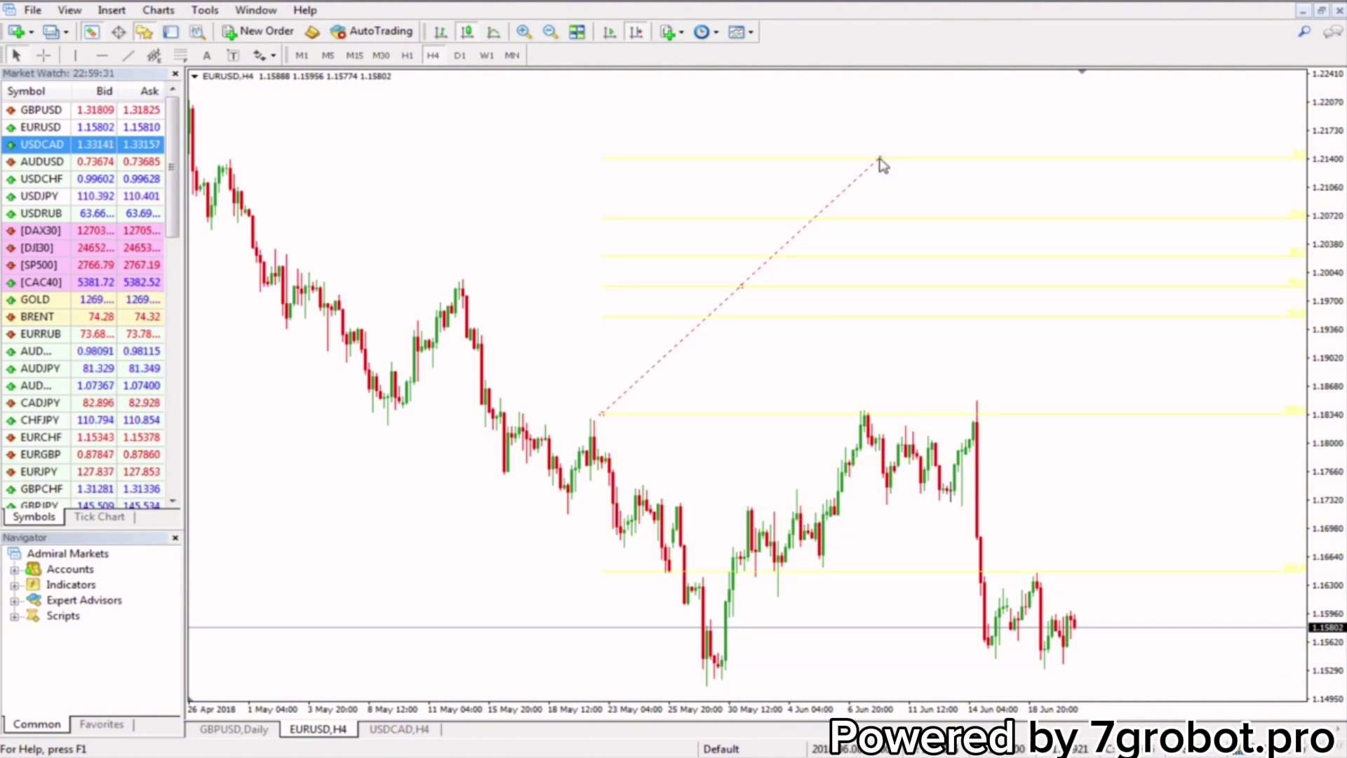
Set the Fibonacci level lines to Black with a thicker line width
{"action": "right_click", "coordinate": [836, 200]}
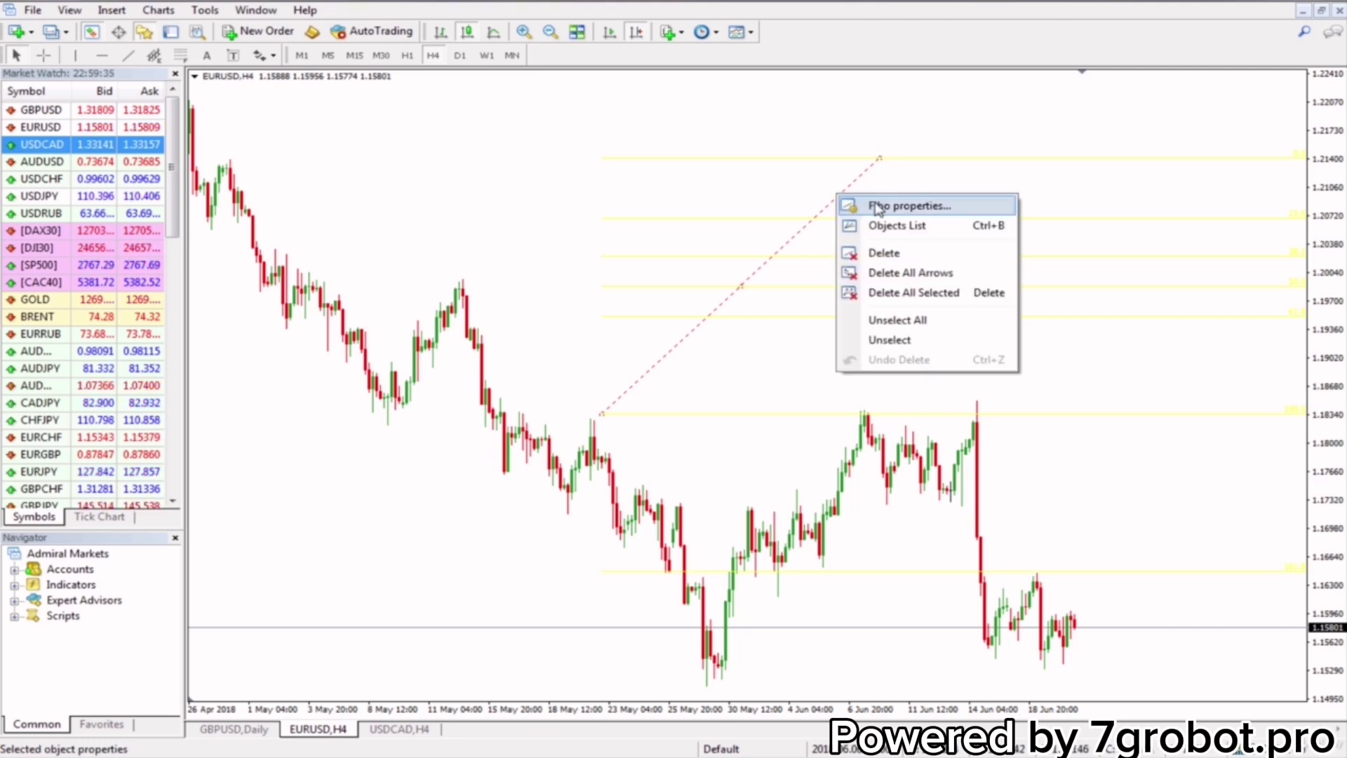
{"action": "left_click", "coordinate": [877, 208]}
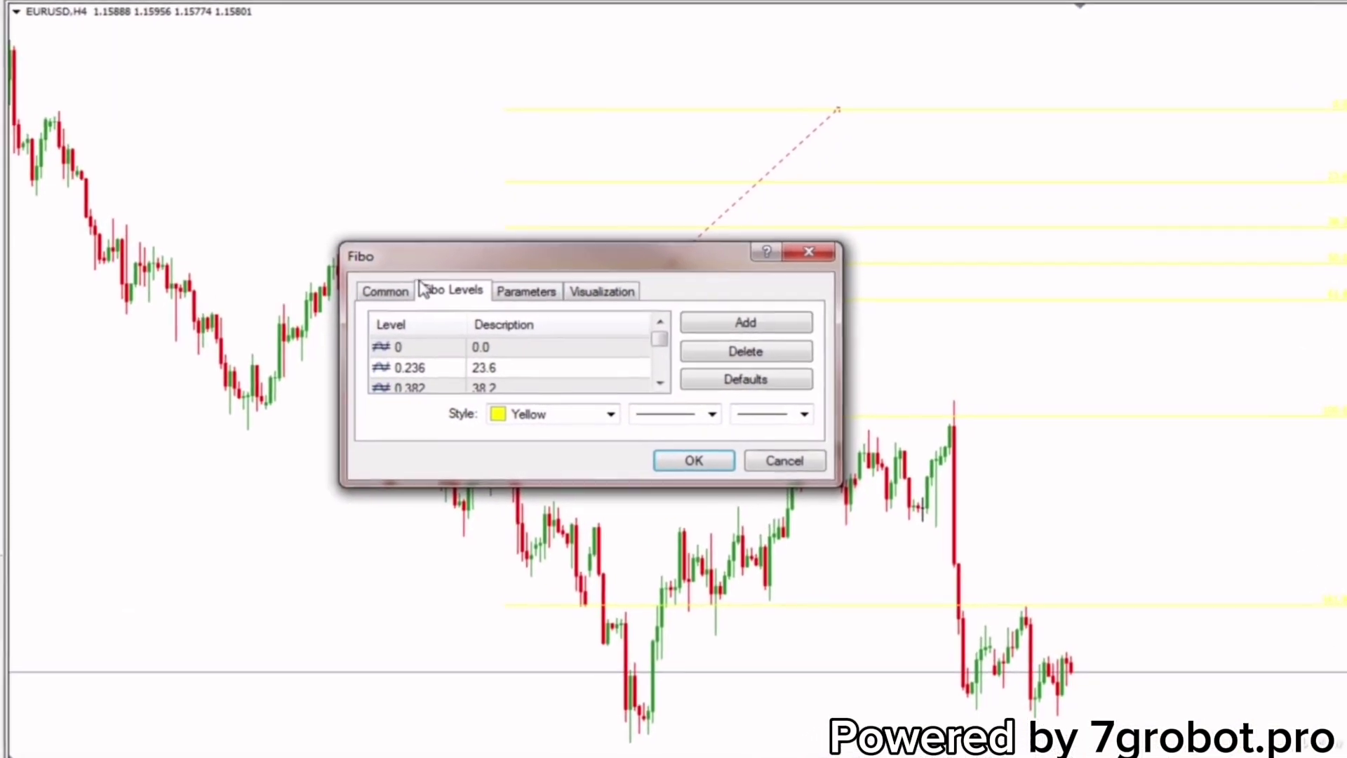
{"action": "left_click", "coordinate": [607, 415]}
{"action": "left_click", "coordinate": [495, 466]}
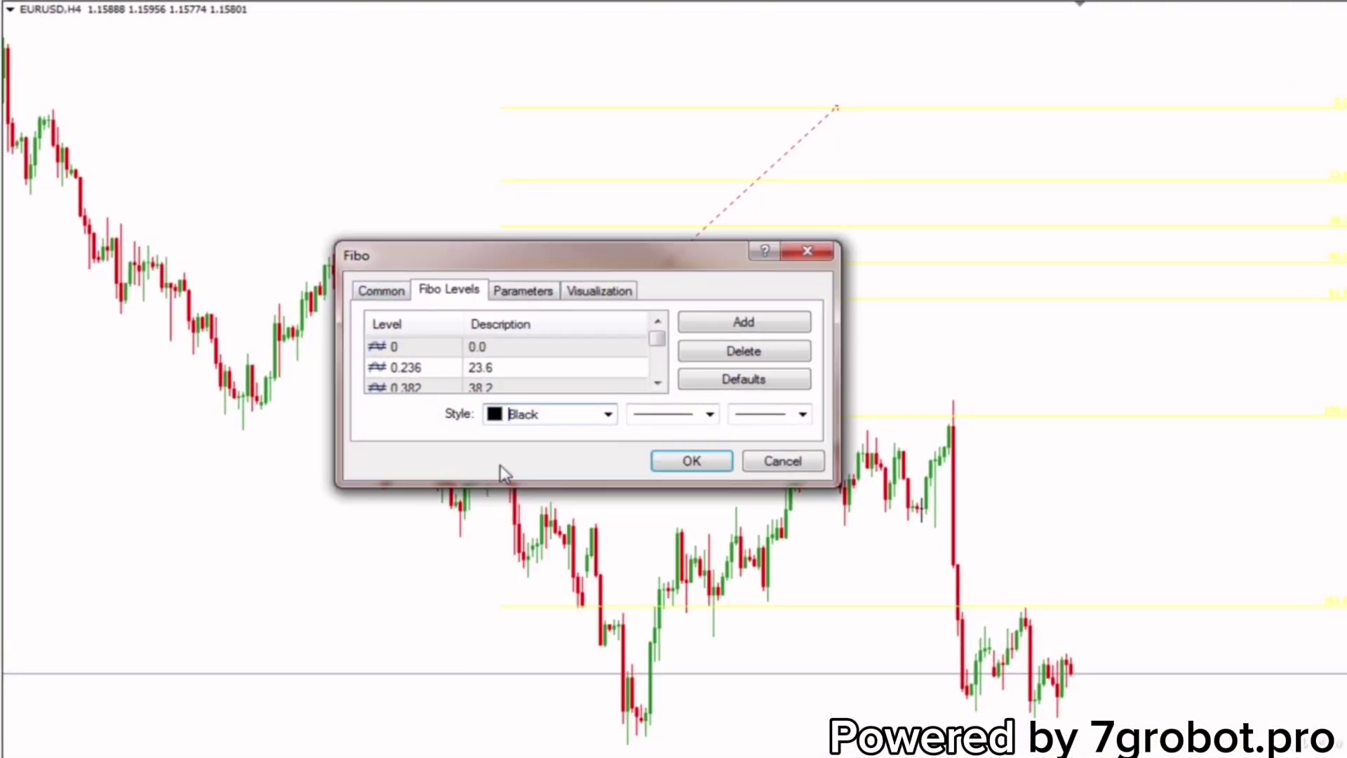
{"action": "left_click", "coordinate": [800, 415]}
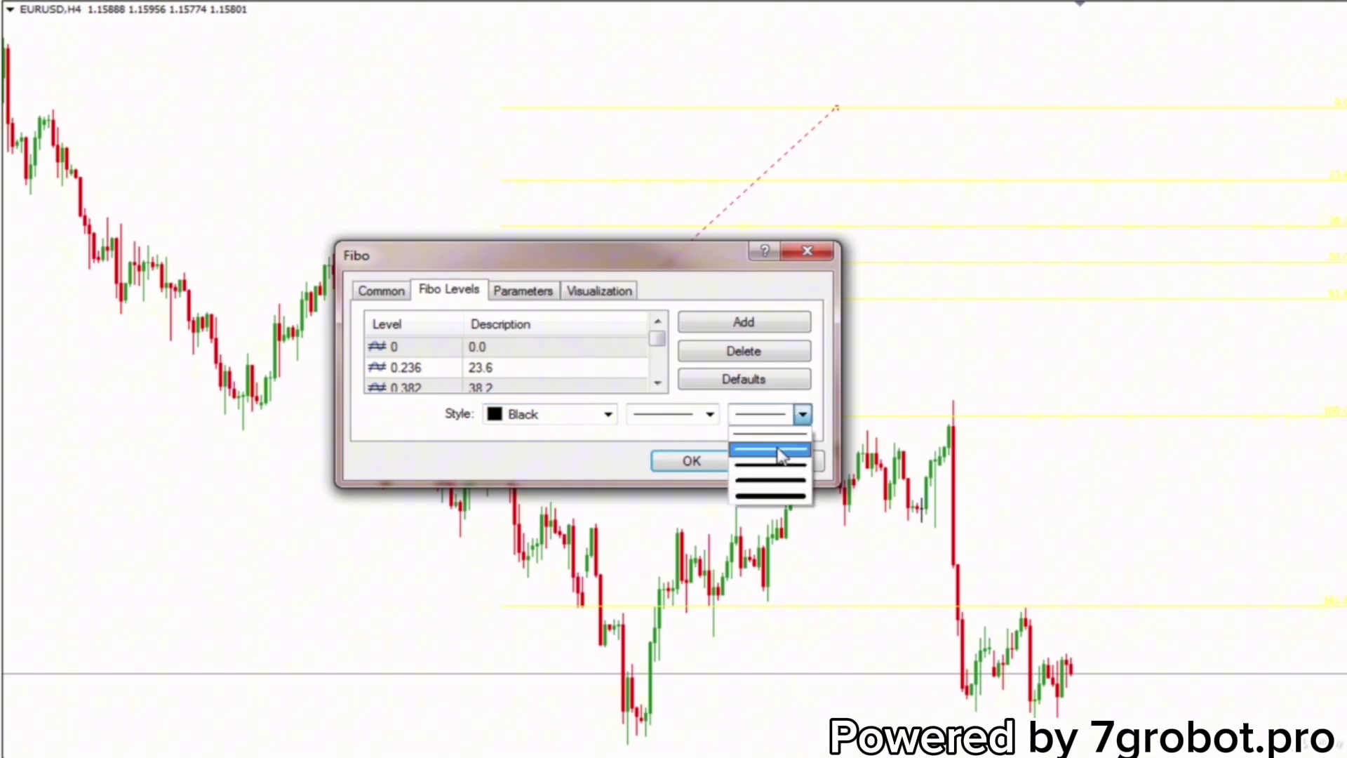
{"action": "left_click", "coordinate": [777, 449]}
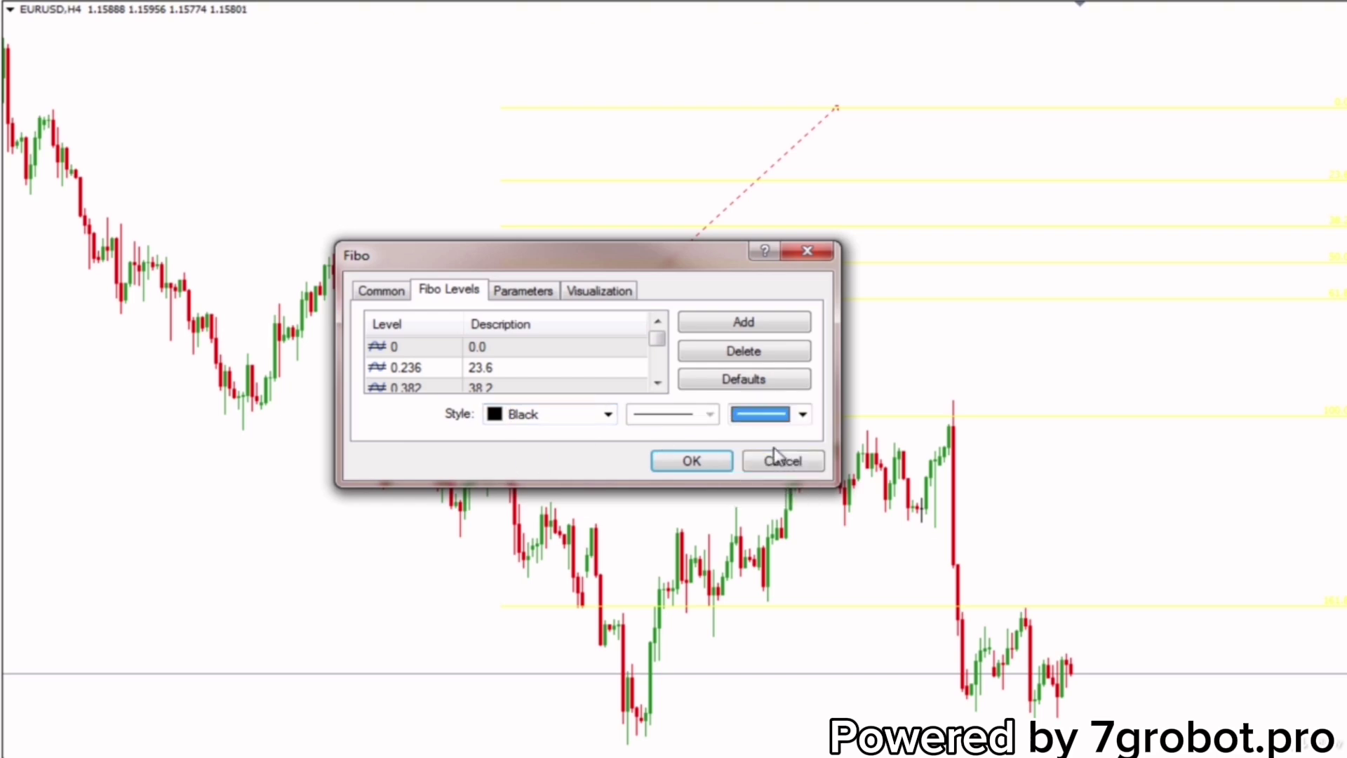
{"action": "left_click", "coordinate": [716, 465]}
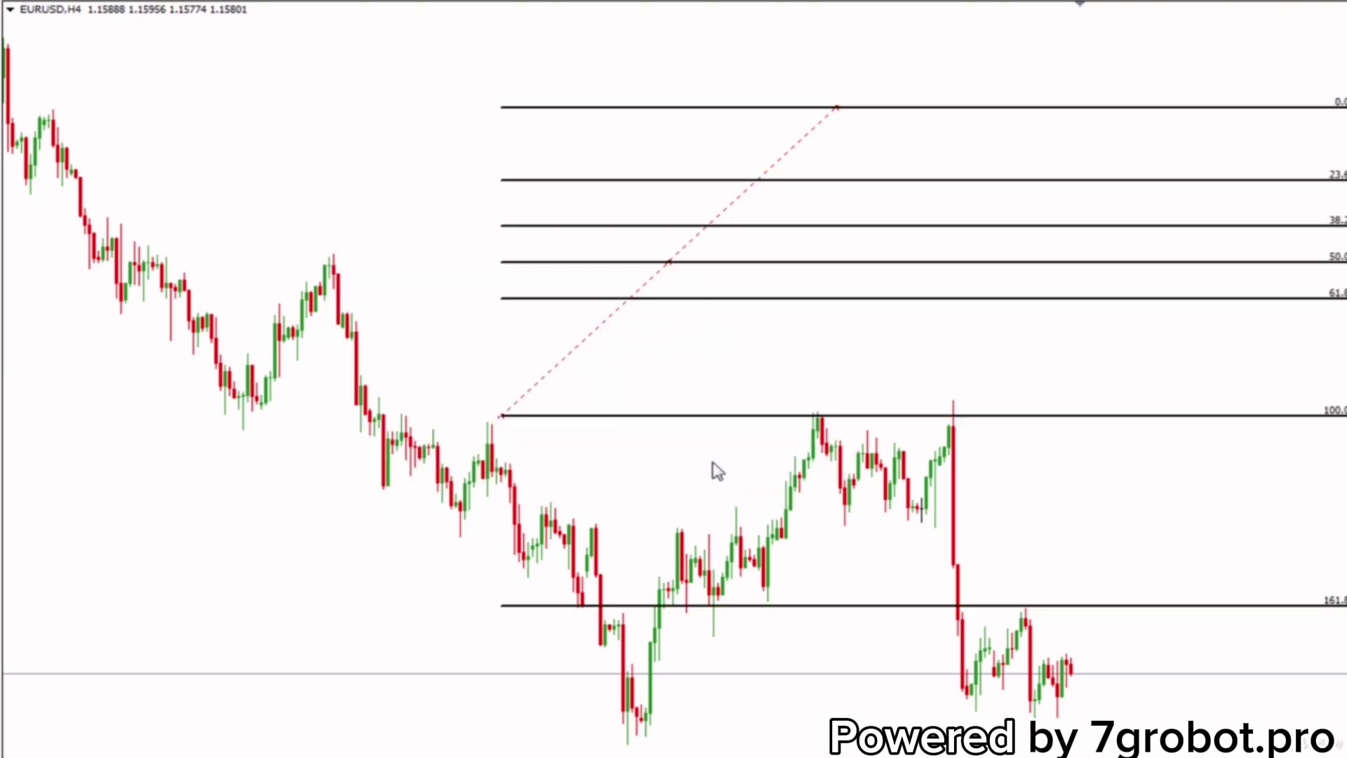
Reopen the Fibonacci properties and scroll through the level list from 0.0 to 4.236
{"action": "right_click", "coordinate": [775, 164]}
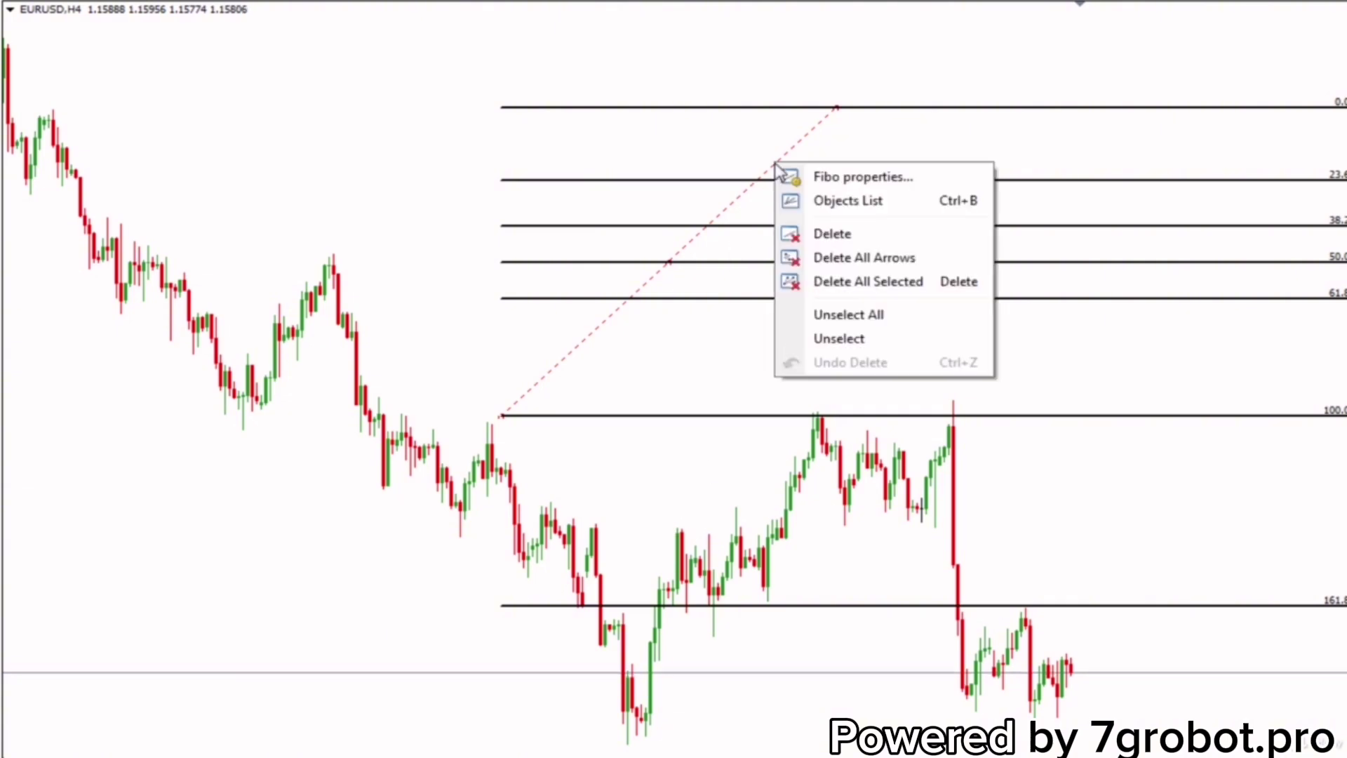
{"action": "left_click", "coordinate": [820, 184]}
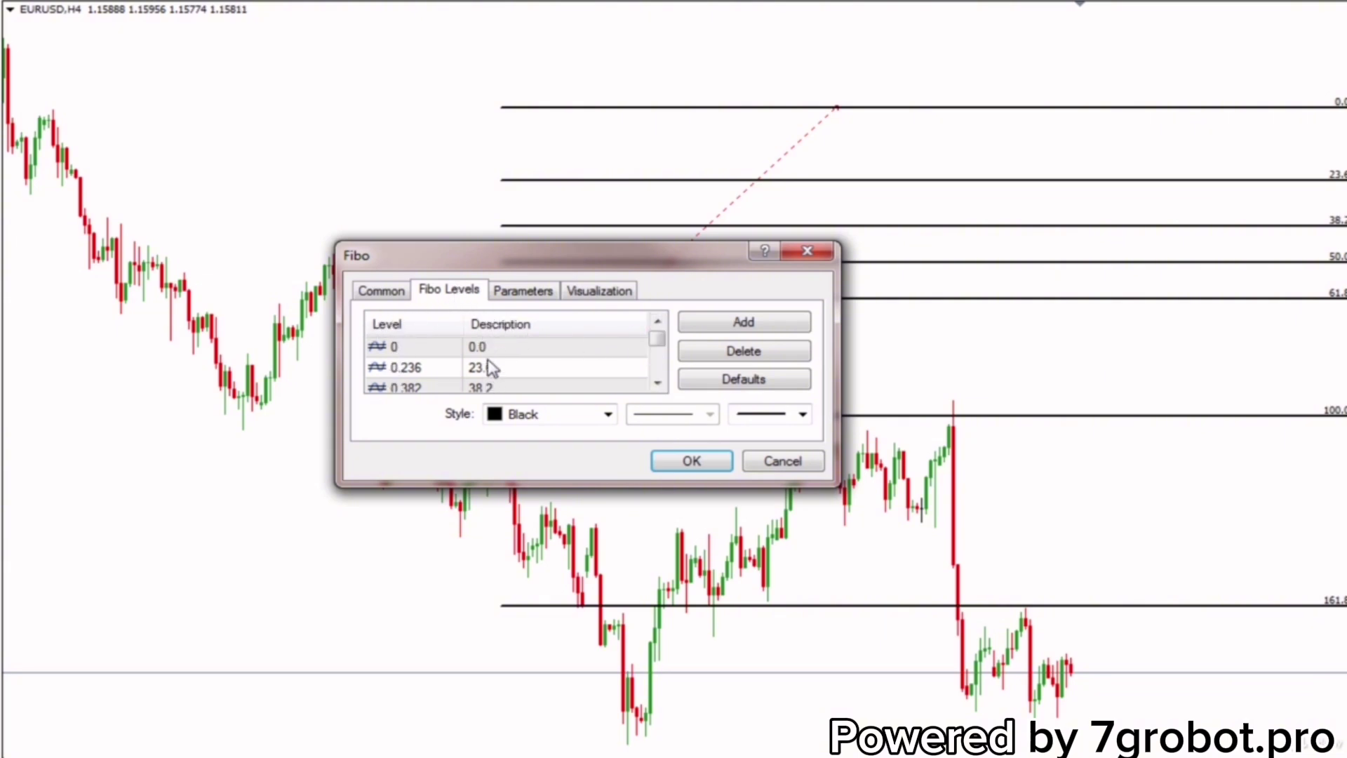
{"action": "left_click", "coordinate": [658, 383]}
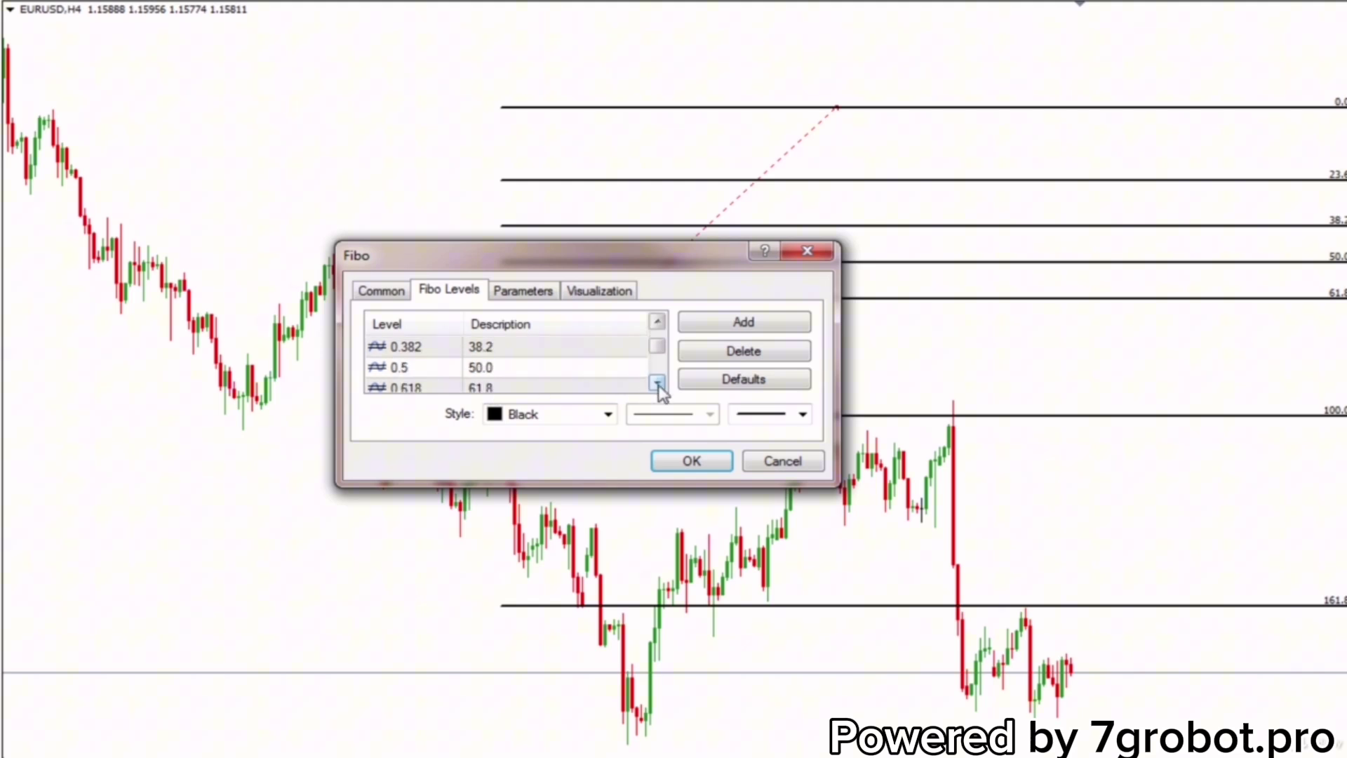
{"action": "left_click", "coordinate": [658, 383]}
{"action": "left_click", "coordinate": [657, 383]}
{"action": "left_click", "coordinate": [657, 383]}
{"action": "left_click", "coordinate": [657, 383]}
{"action": "left_click", "coordinate": [658, 384]}
{"action": "left_click", "coordinate": [658, 322]}
{"action": "left_click", "coordinate": [658, 321]}
{"action": "left_click", "coordinate": [657, 321]}
{"action": "left_click", "coordinate": [657, 322]}
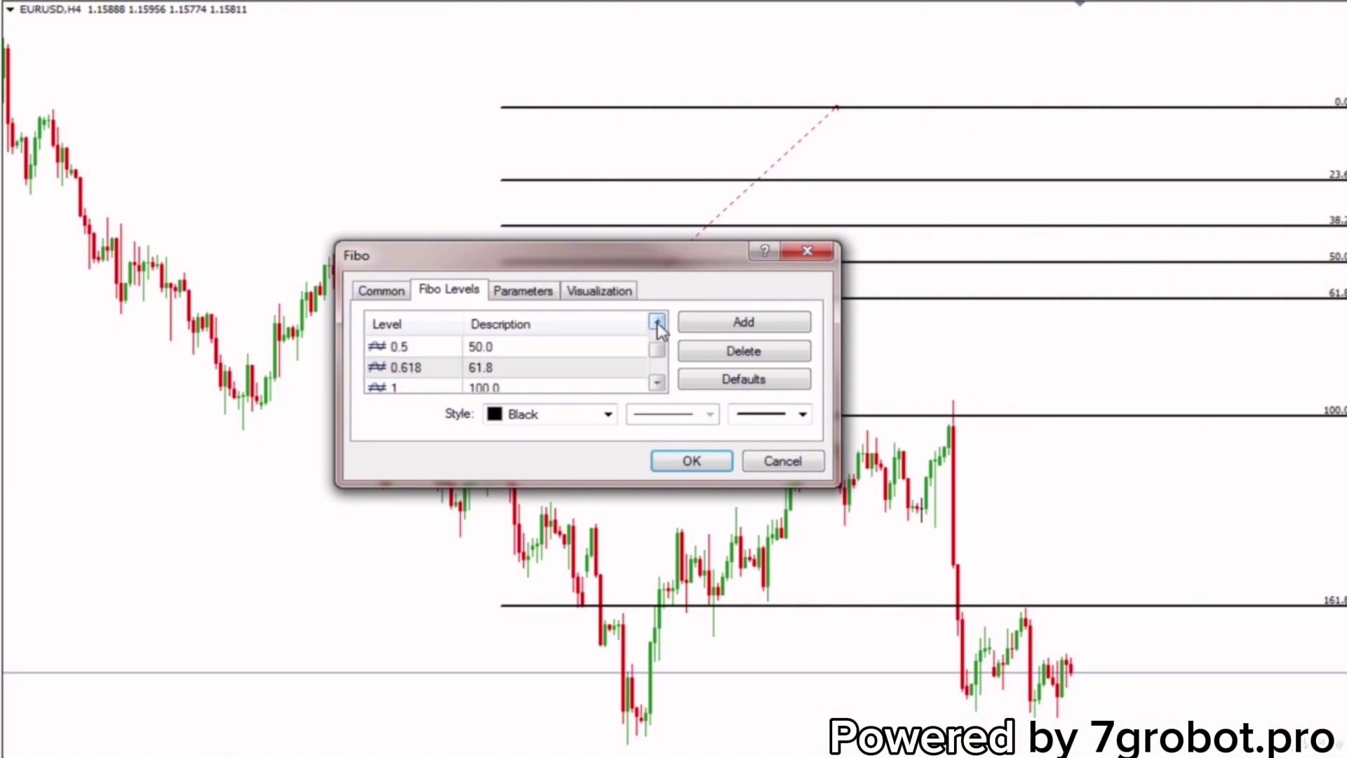
{"action": "left_click", "coordinate": [658, 383]}
{"action": "left_click", "coordinate": [658, 383]}
{"action": "left_click", "coordinate": [657, 383]}
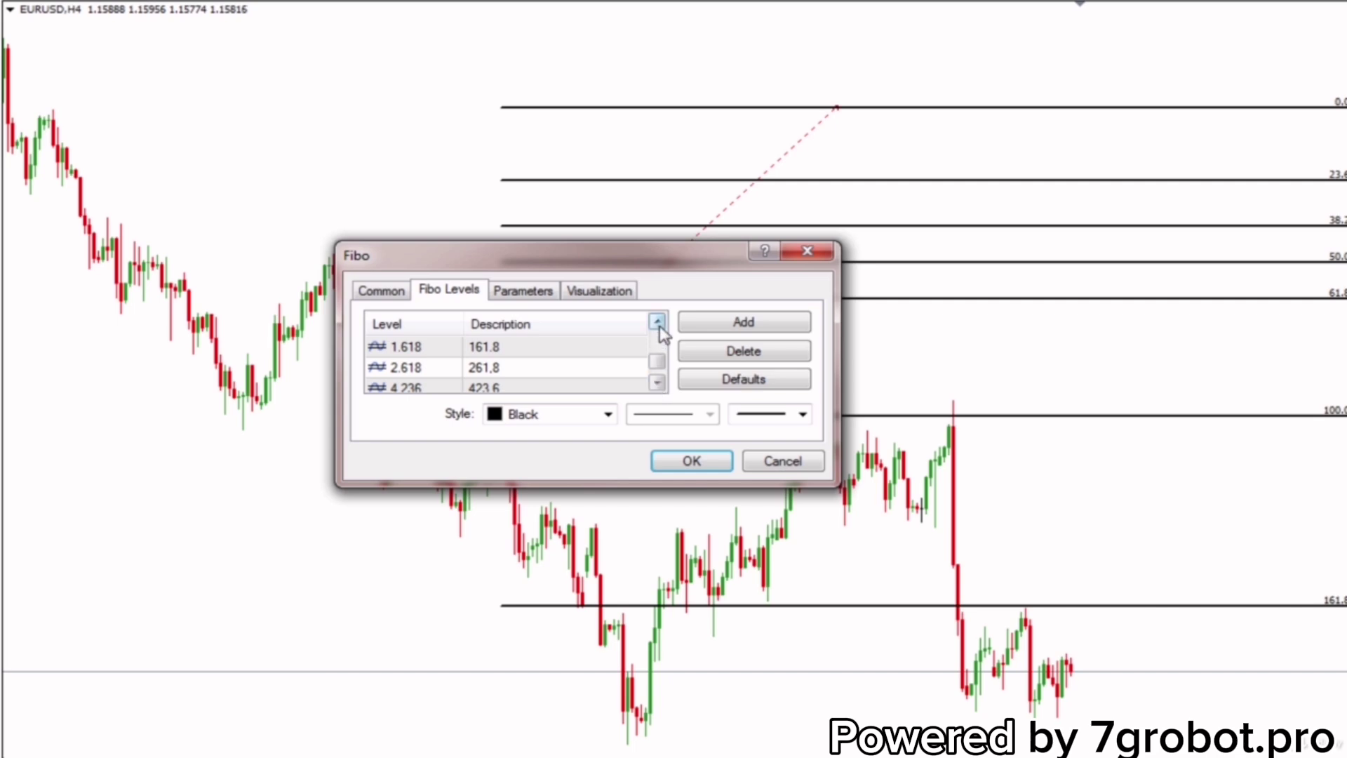
Add a Fibonacci level 0.786 with the description 78.6
{"action": "left_click", "coordinate": [735, 324]}
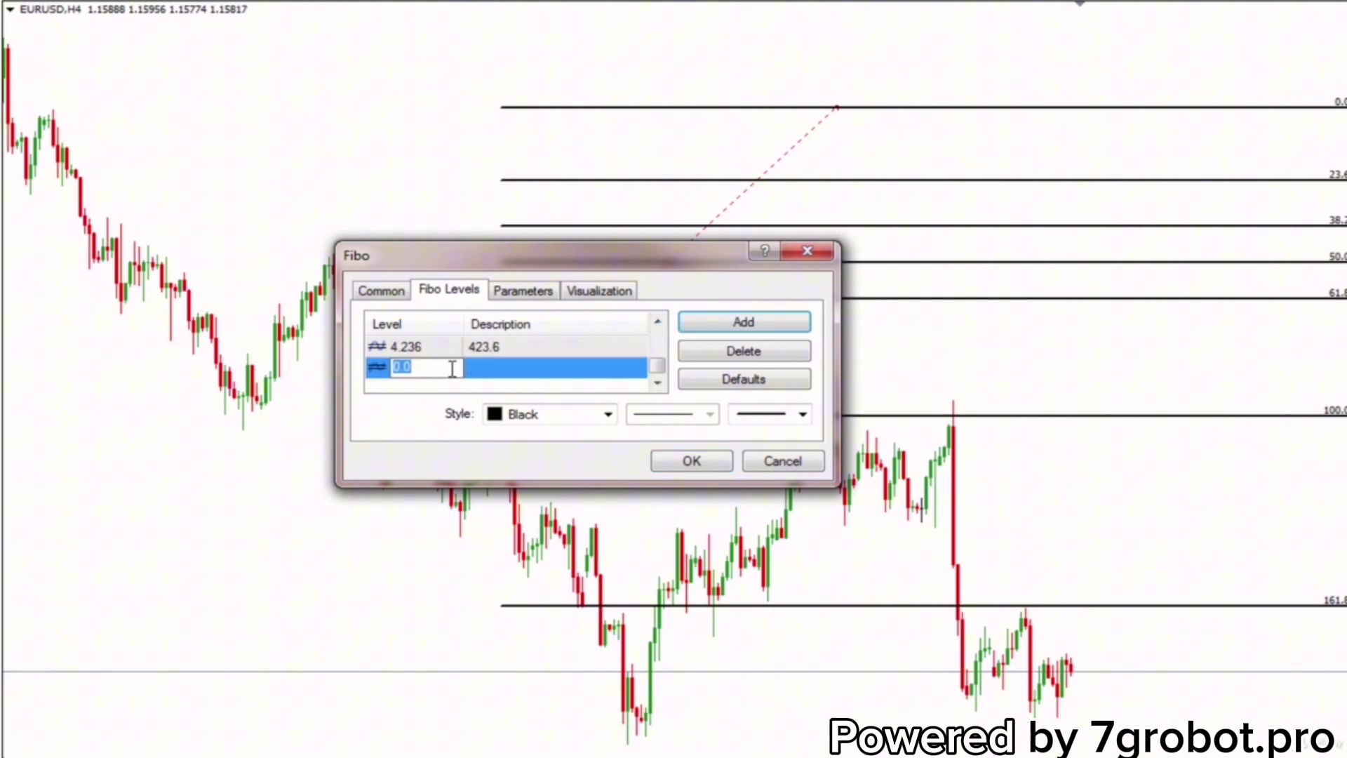
{"action": "type", "text": "0.786"}
{"action": "left_click", "coordinate": [481, 372]}
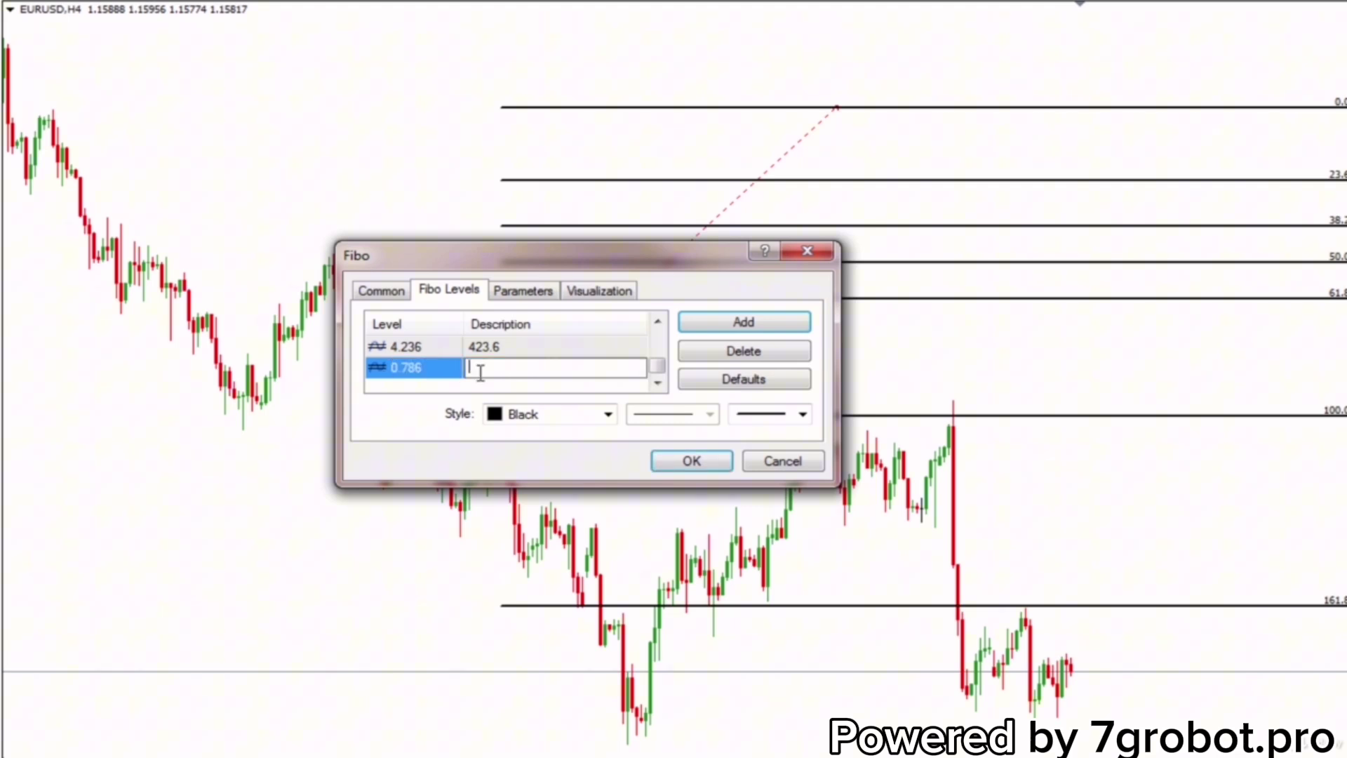
{"action": "type", "text": "78.6"}
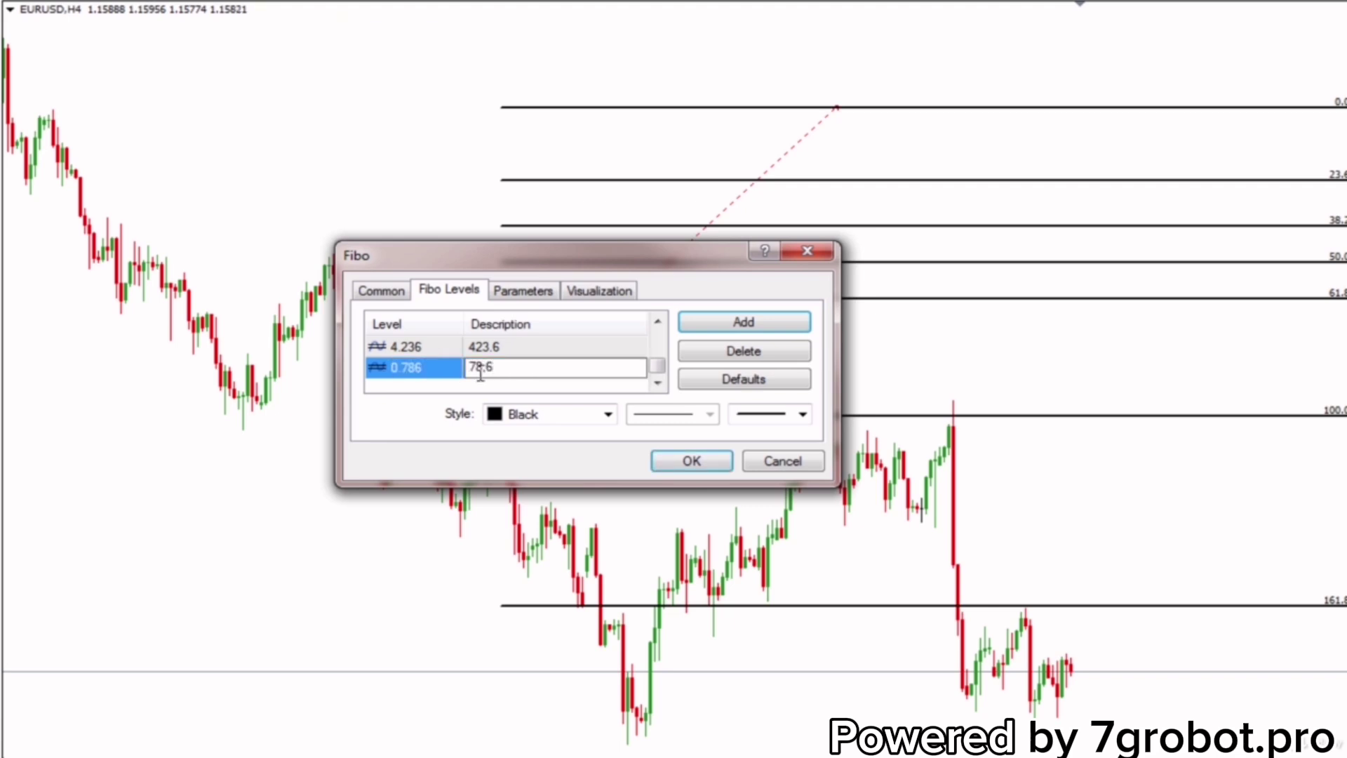
{"action": "left_click", "coordinate": [746, 328]}
Add a Fibonacci level 1.272 with the description 127.2
{"action": "left_click", "coordinate": [744, 325]}
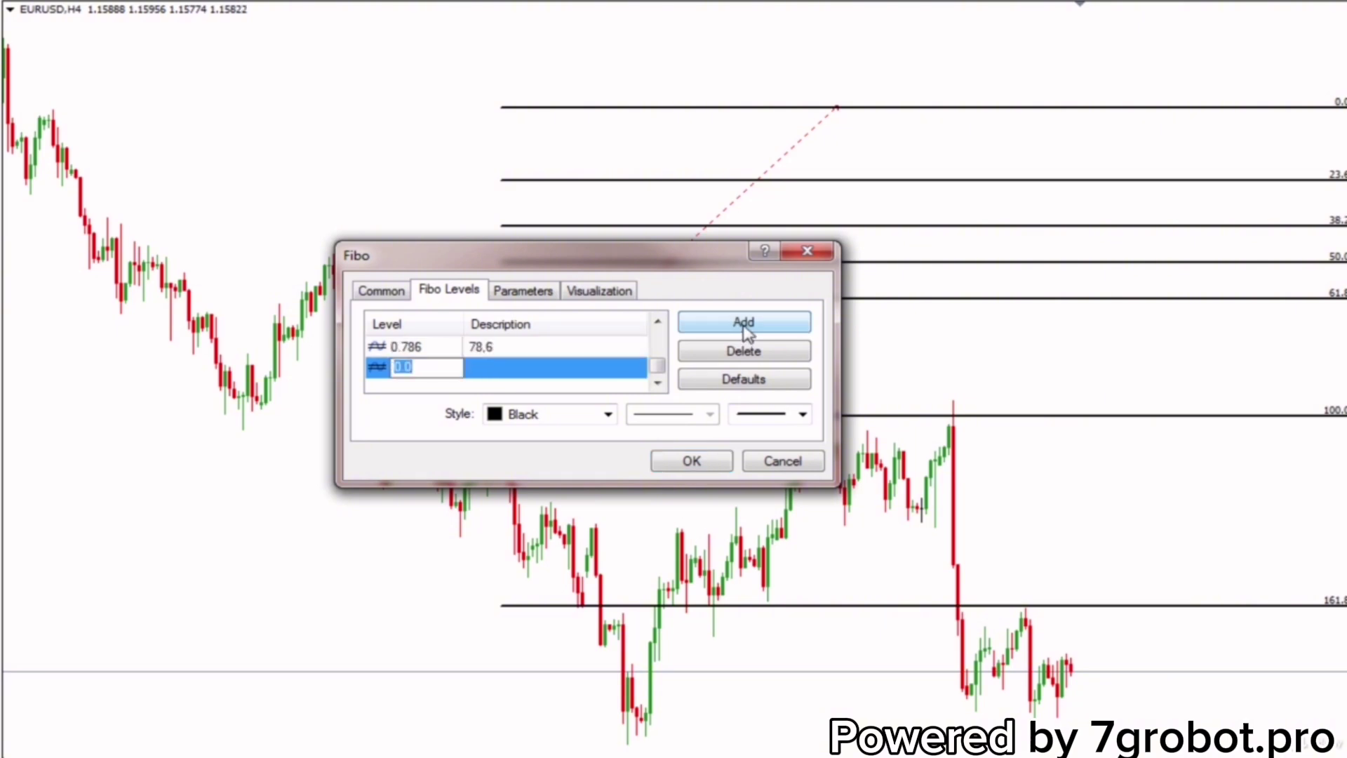
{"action": "type", "text": "1.272"}
{"action": "left_click", "coordinate": [526, 369]}
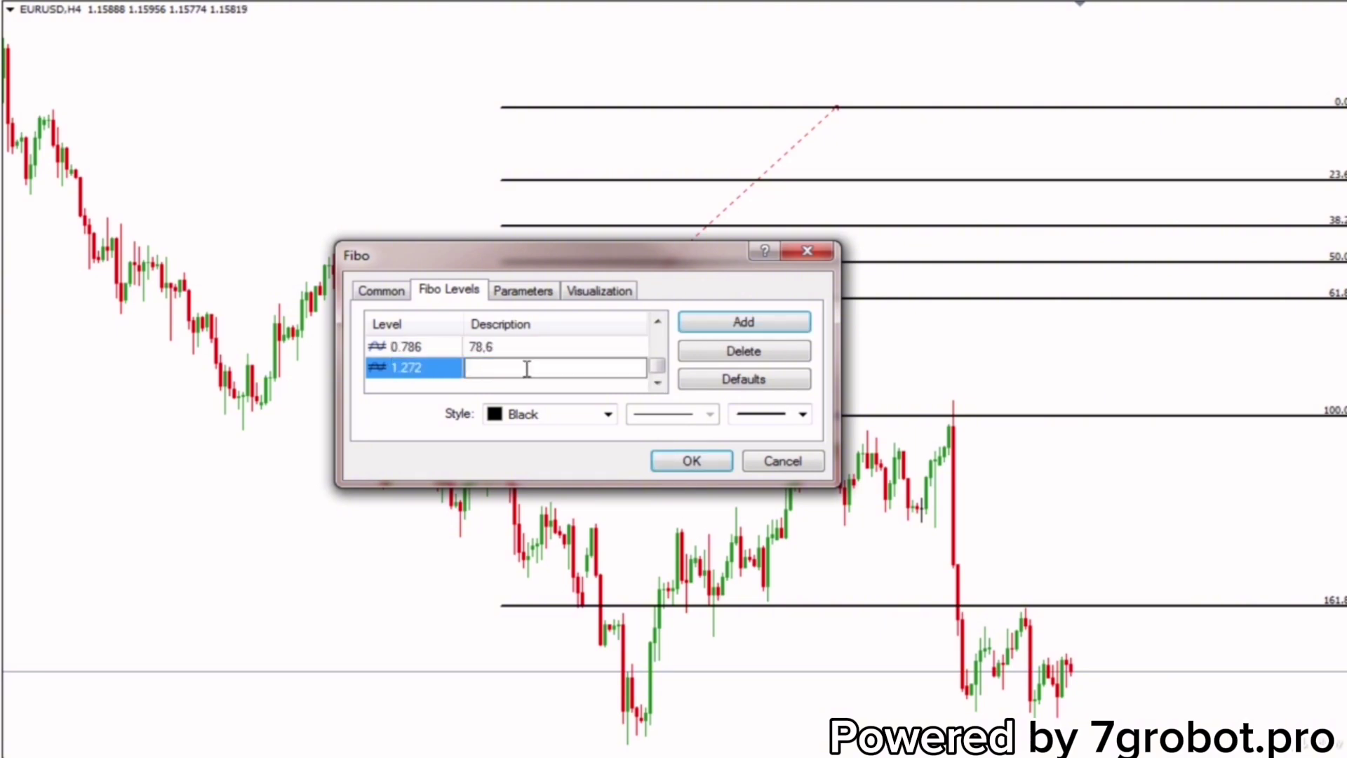
{"action": "type", "text": "127,2"}
Finish the 127.2 description, delete the 2.618 and 4.236 levels, and apply the changes
{"action": "key", "text": "Return"}
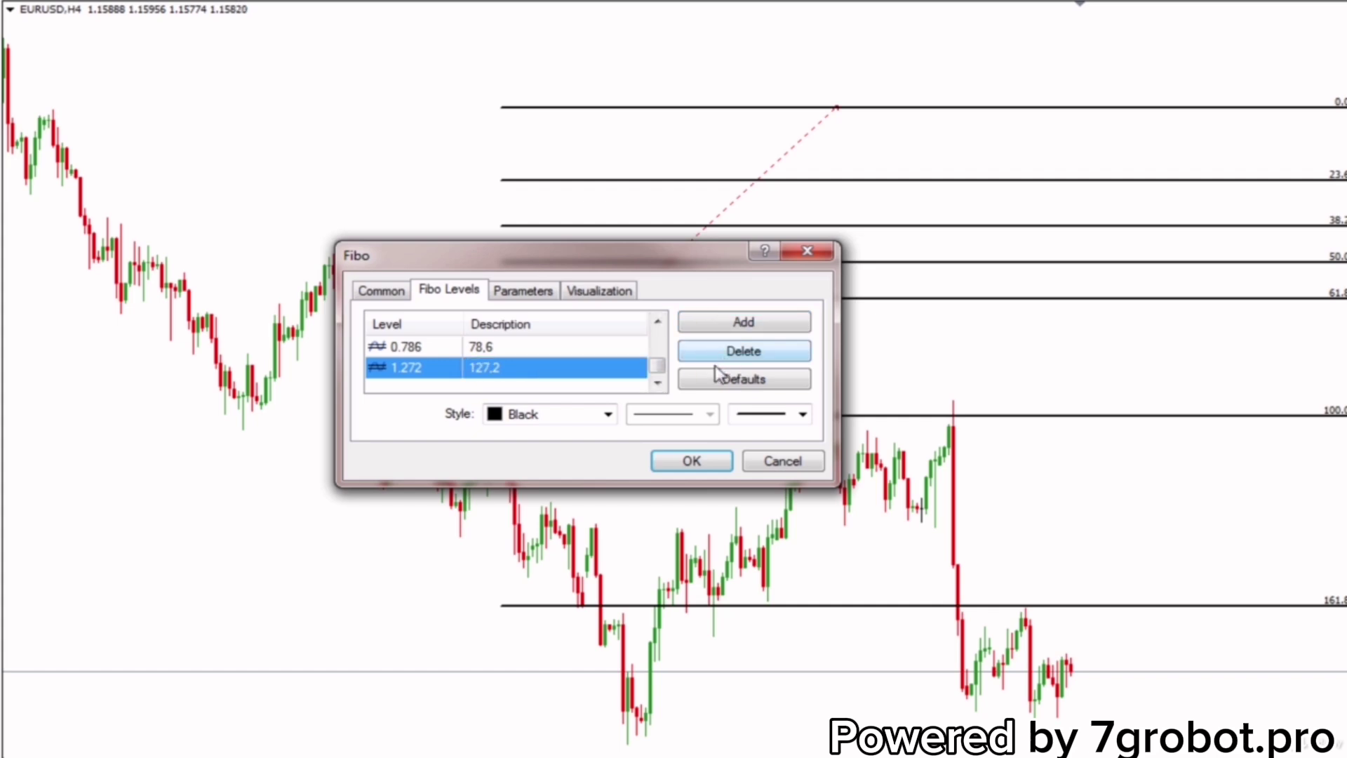
{"action": "left_click", "coordinate": [656, 324]}
{"action": "left_click", "coordinate": [656, 324]}
{"action": "left_click", "coordinate": [506, 350]}
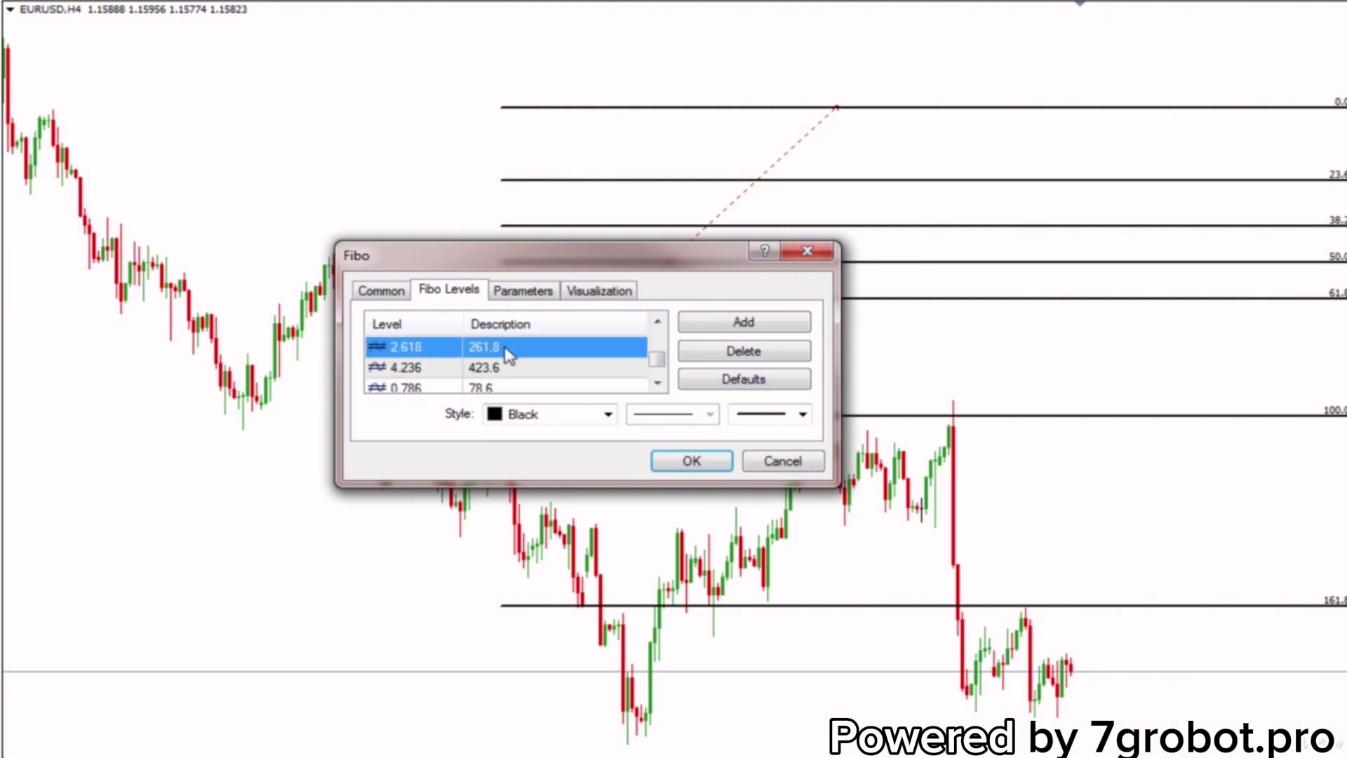
{"action": "left_click", "coordinate": [742, 353]}
{"action": "left_click", "coordinate": [742, 352]}
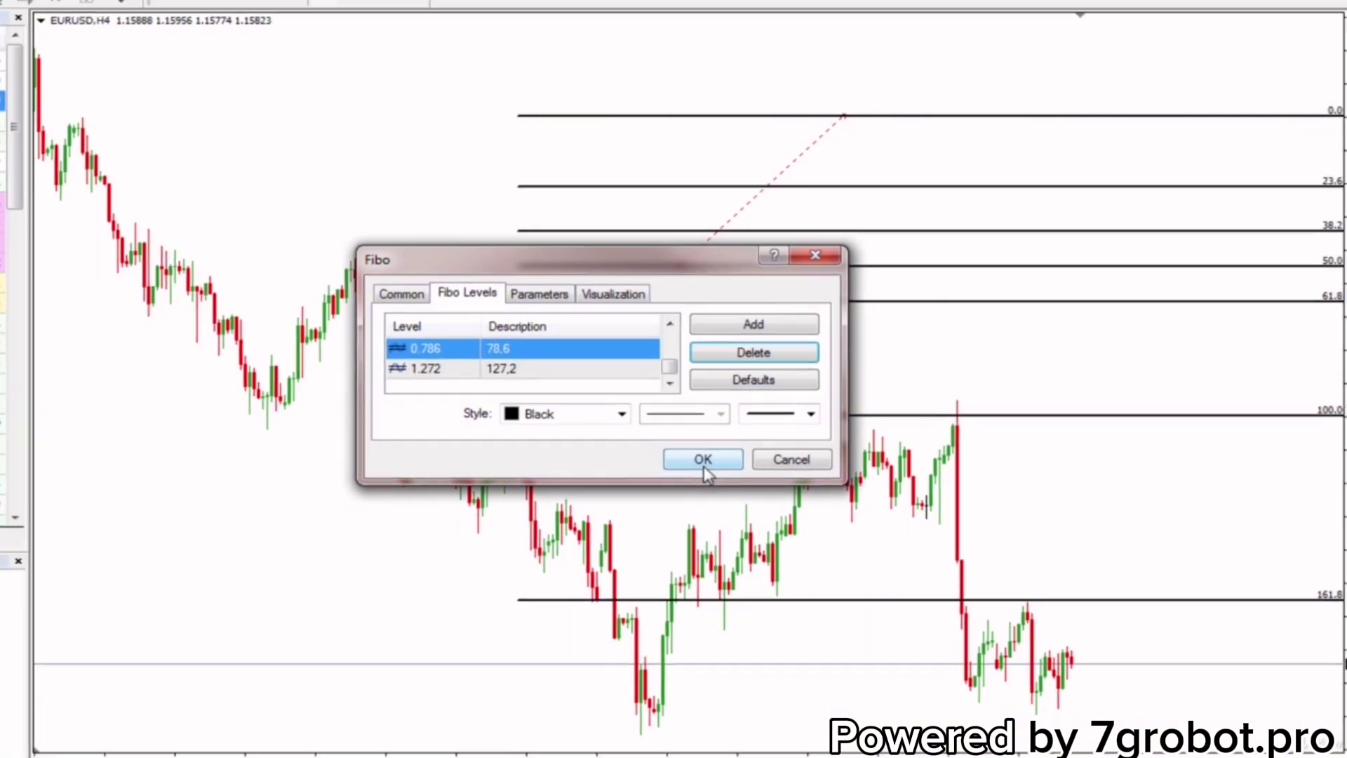
{"action": "left_click", "coordinate": [692, 461]}
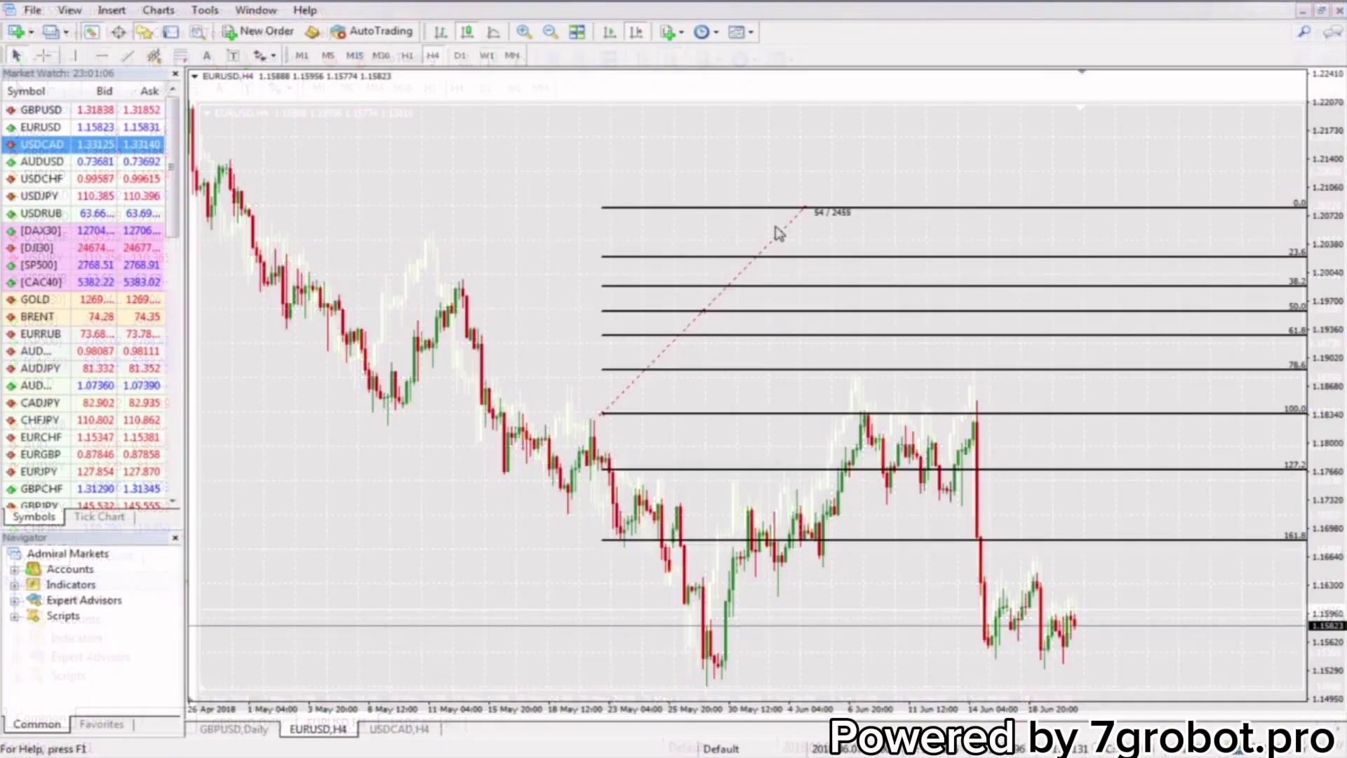
Delete the Fibonacci retracement from the EURUSD H4 chart
{"action": "left_click_drag", "start_coordinate": [777, 231], "coordinate": [762, 149]}
{"action": "right_click", "coordinate": [695, 261]}
{"action": "left_click", "coordinate": [723, 309]}
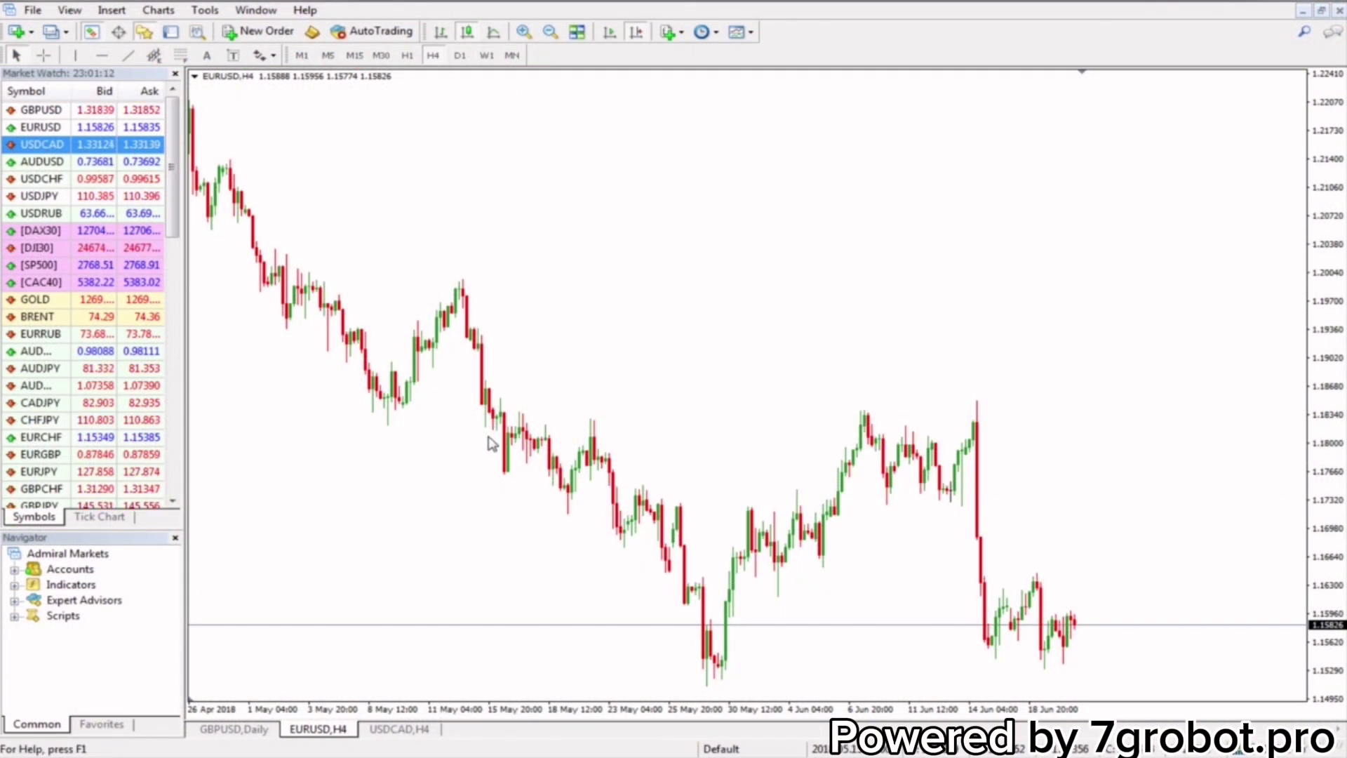